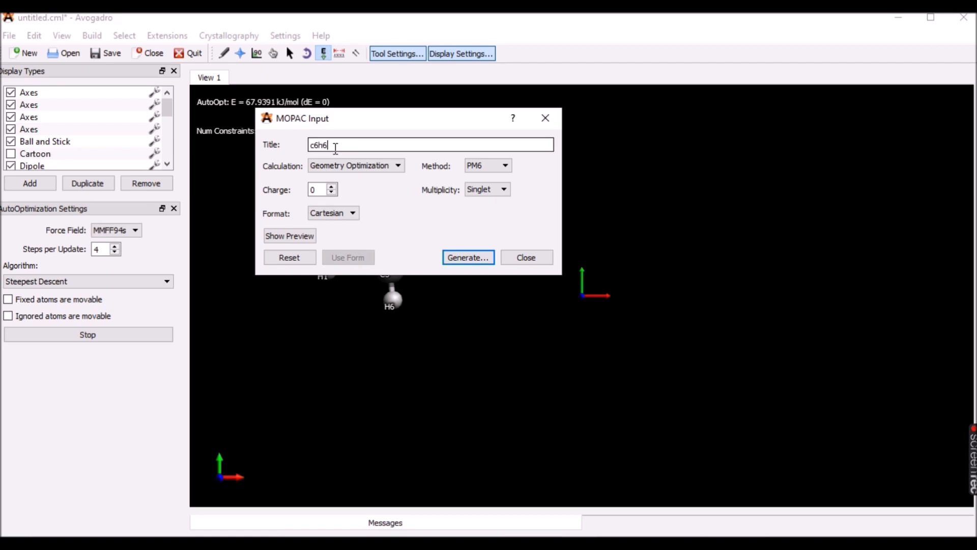
- Title the MOPAC input c6h6.mop, set it up as a Geometry Optimization in Cartesian format, and show its preview
click(349, 166)
click(335, 185)
click(352, 214)
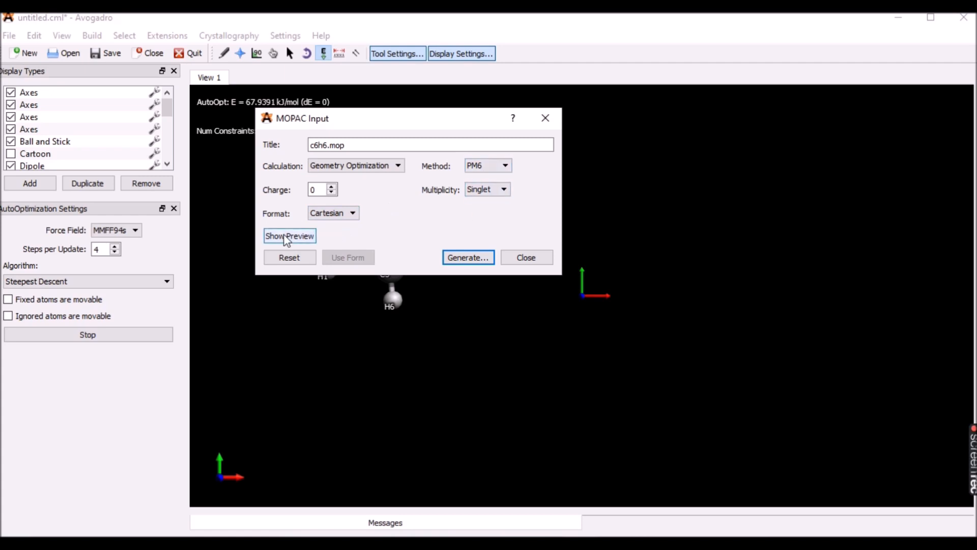
click(298, 236)
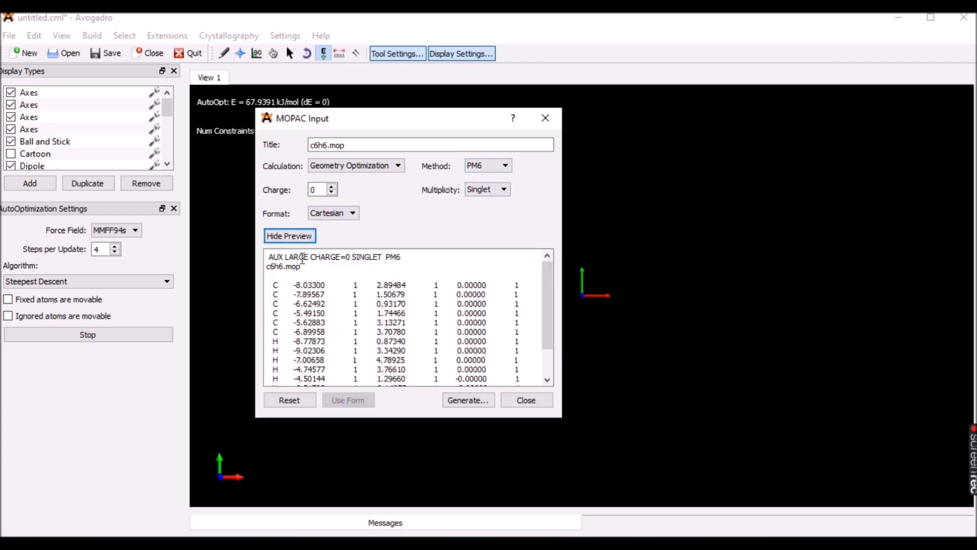
- Replace the AUX LARGE keywords in the MOPAC input's first line with GRAPHF and check the remaining keywords
drag(269, 261, 309, 260)
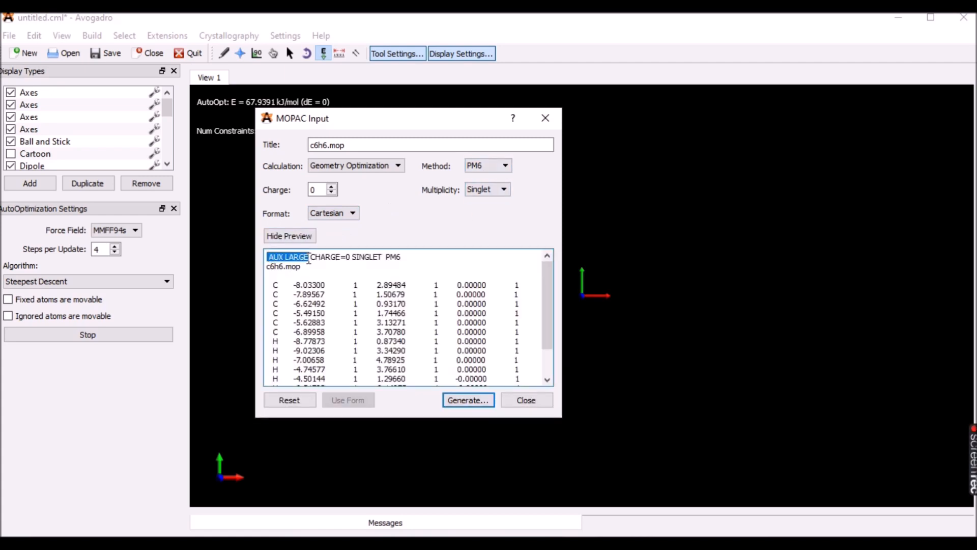
key(Delete)
text(GRAPHF)
drag(266, 256, 368, 259)
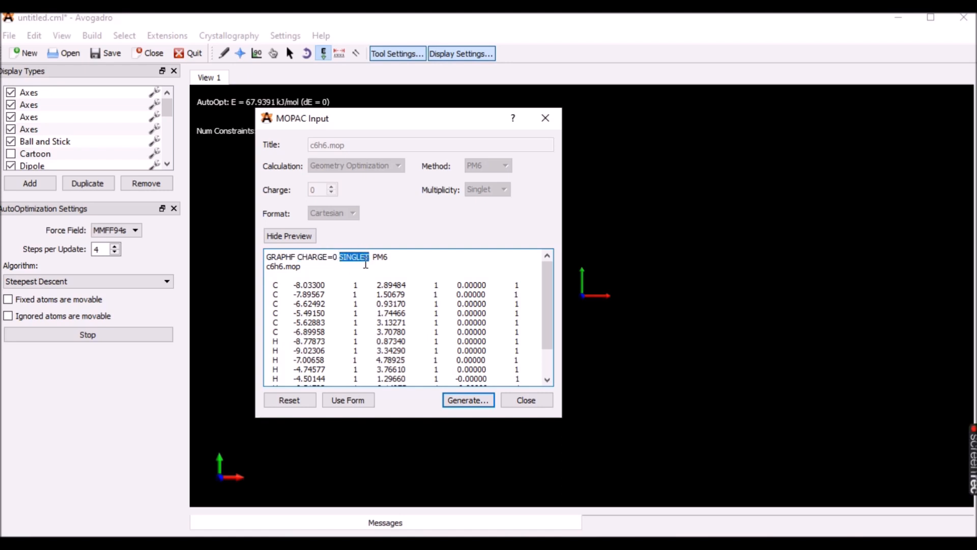
drag(374, 260, 393, 259)
click(394, 260)
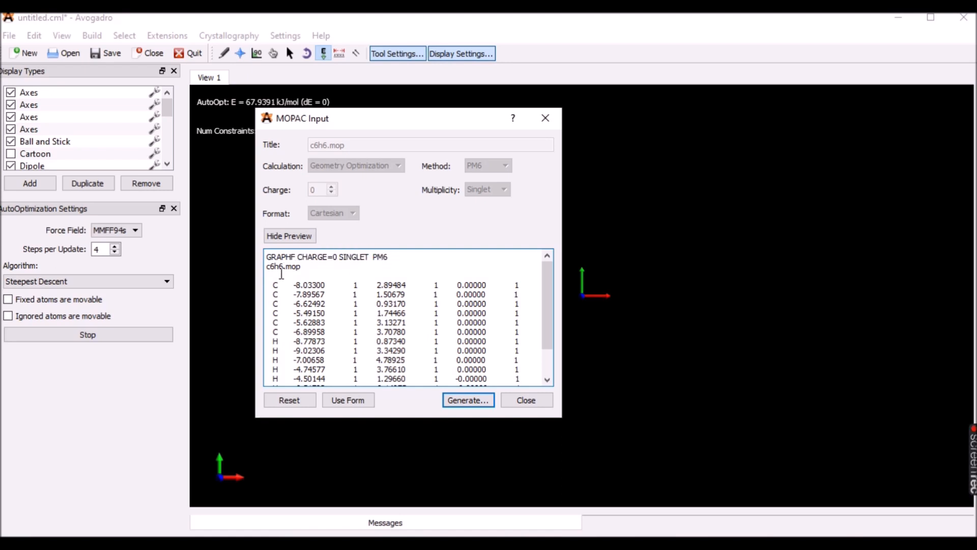
- Generate the MOPAC input deck and save it as C6H6_MO.mop in the mopac folder
scroll(396, 315, down, 2)
click(468, 400)
click(358, 402)
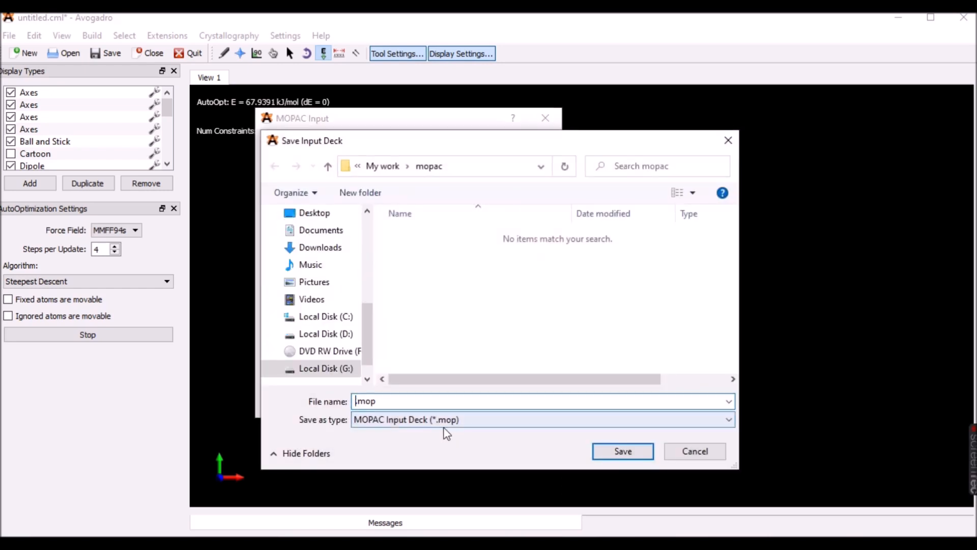
text(C6H6)
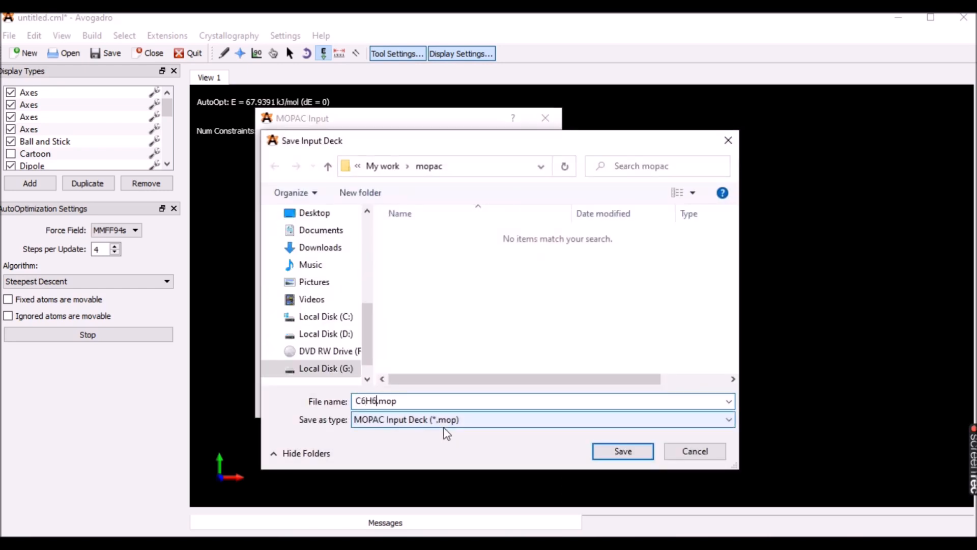
text(_ME)
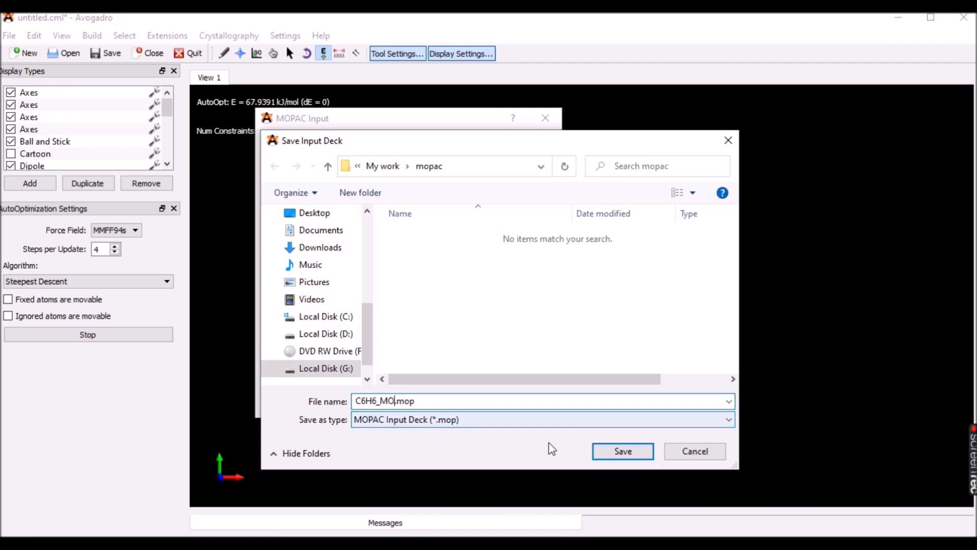
click(620, 458)
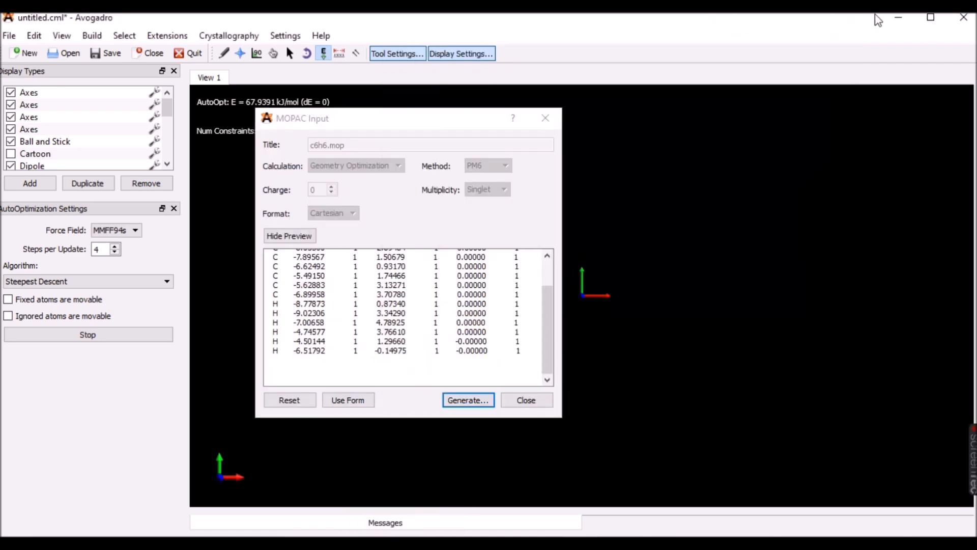
- Switch to the mopac folder on the desktop and run C6H6_MO.mop with the MOPAC shortcut
click(898, 17)
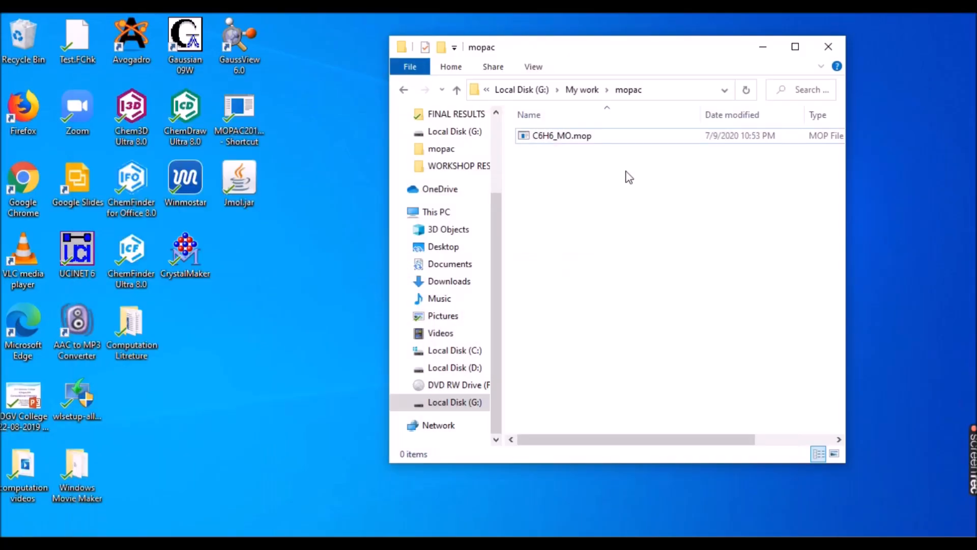
drag(570, 136, 243, 123)
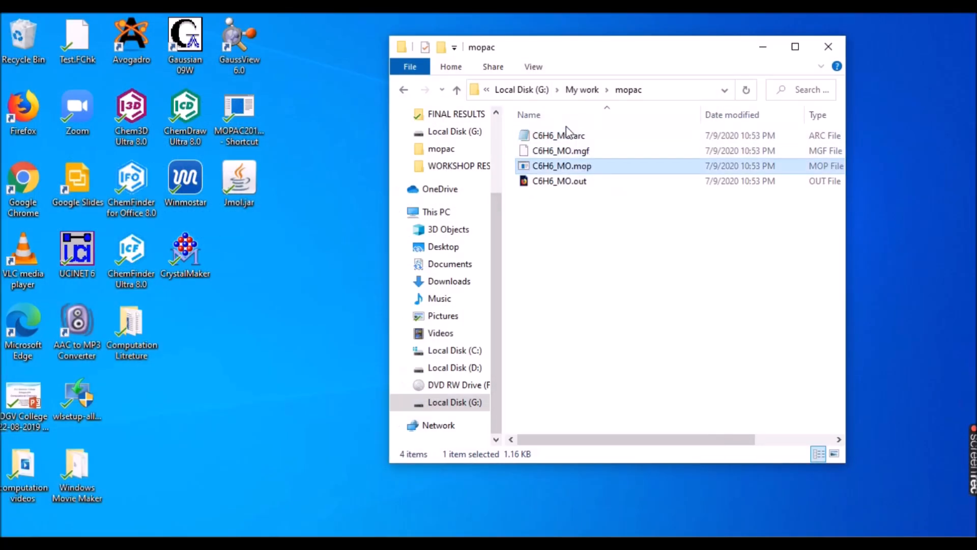
- Start Jmol, load C6H6_MO.mgf, and use the script console to show molecular orbital 1 on a white background
drag(578, 185, 239, 181)
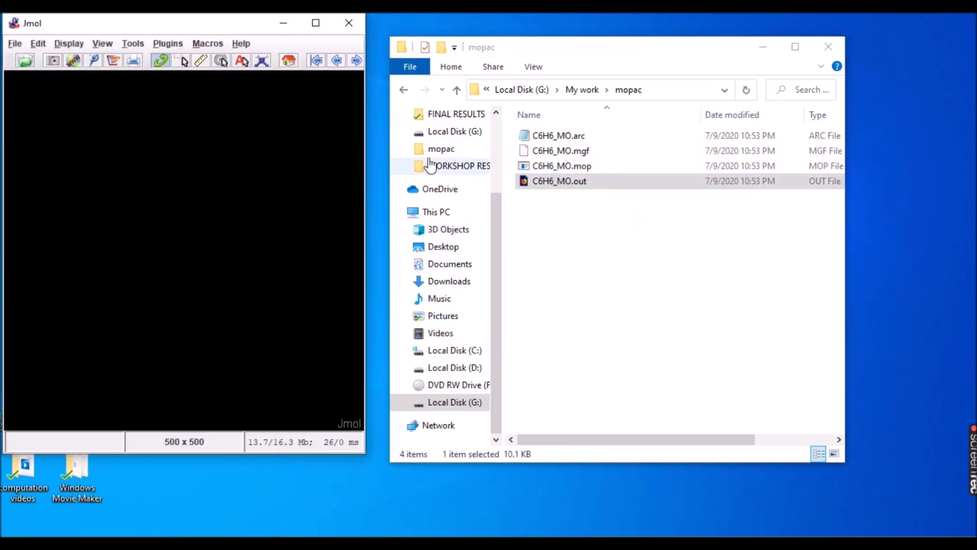
drag(579, 154, 178, 201)
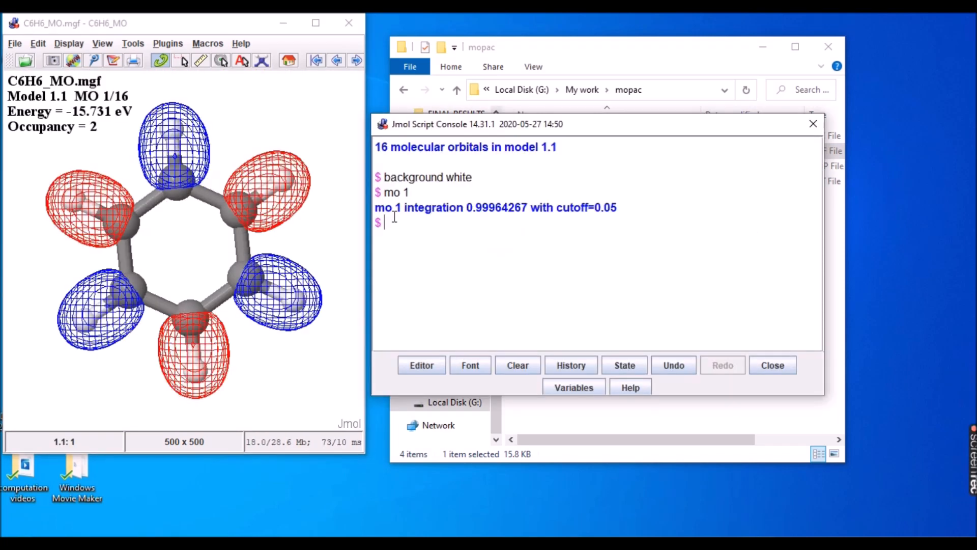
drag(408, 192, 382, 192)
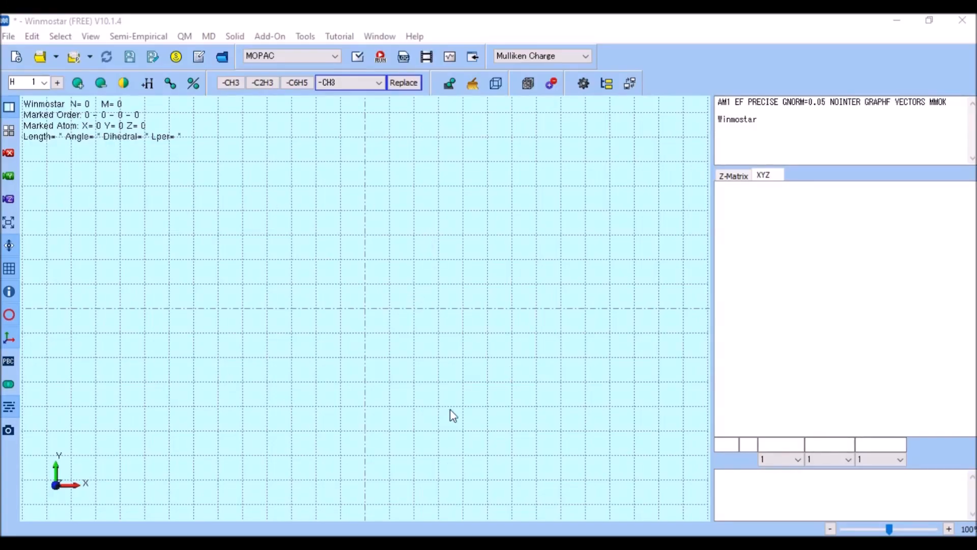
- In Winmostar, choose carbon as the element and place a first atom at about X -5.7, Y 1.9
click(44, 83)
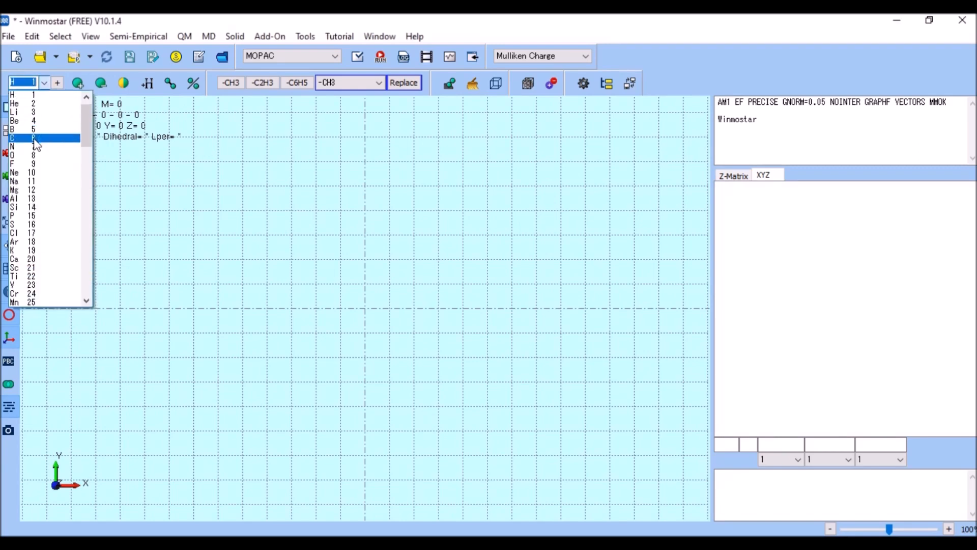
click(35, 138)
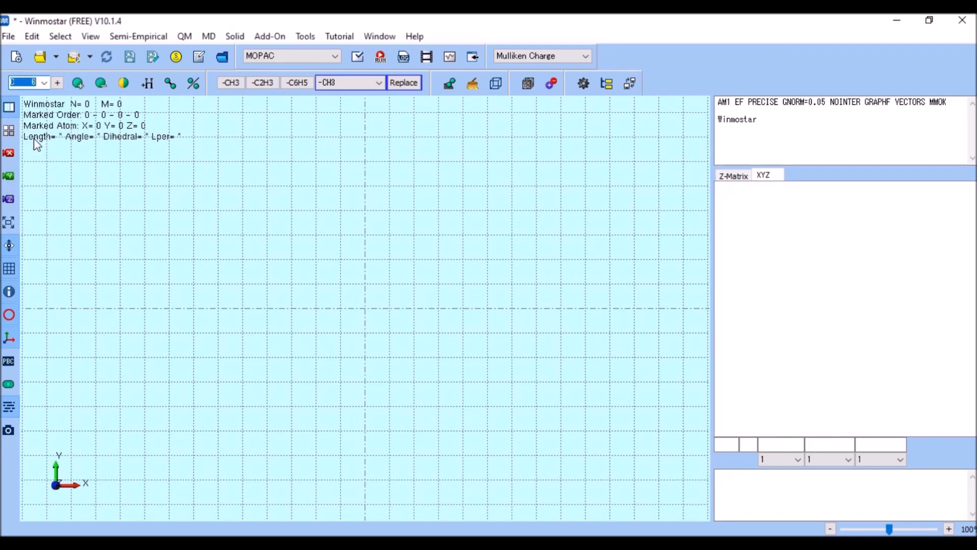
click(83, 86)
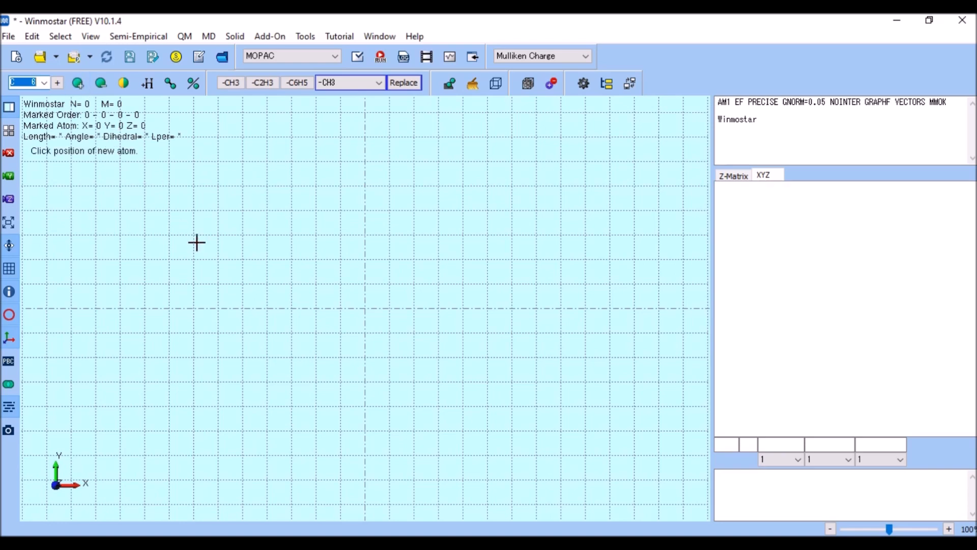
click(227, 266)
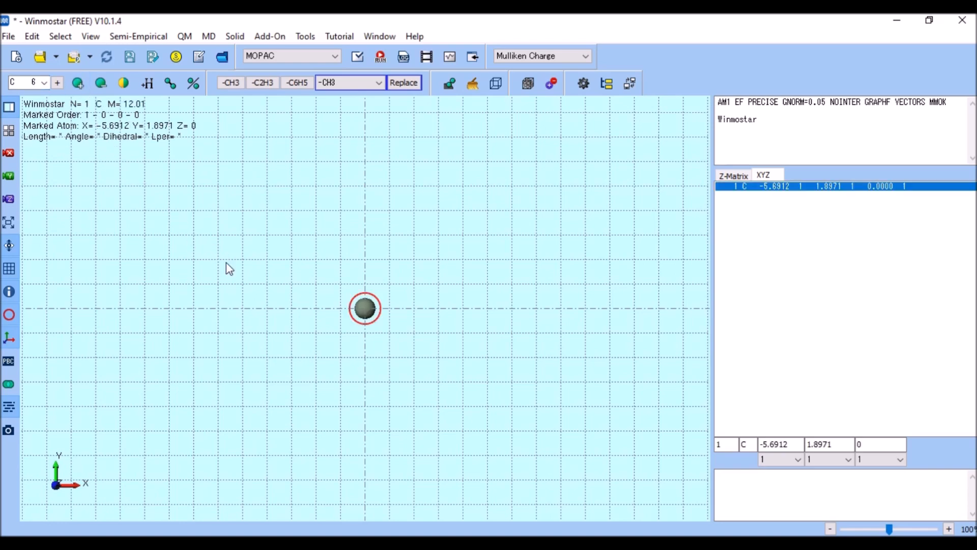
- Place five more carbon atoms clockwise from the first to outline a six-membered ring
click(78, 83)
click(358, 248)
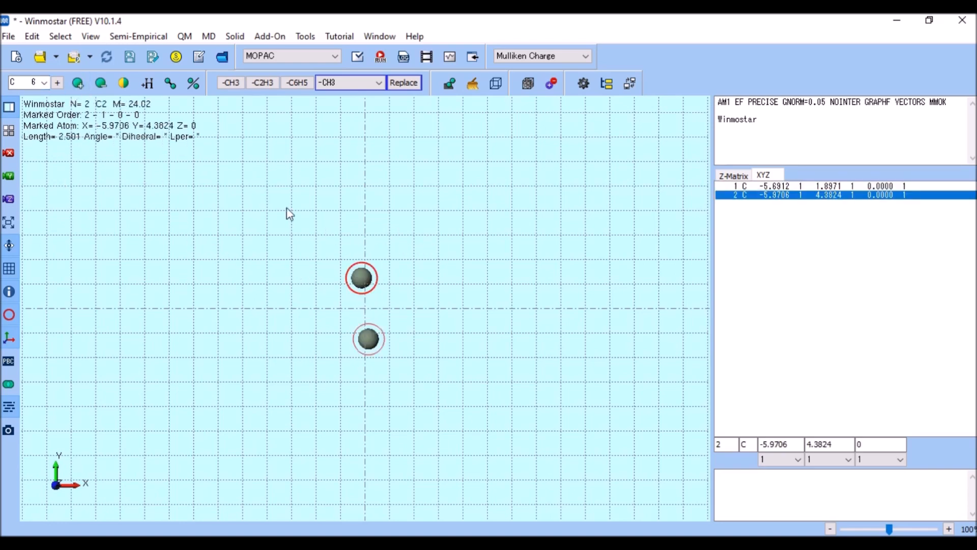
click(78, 83)
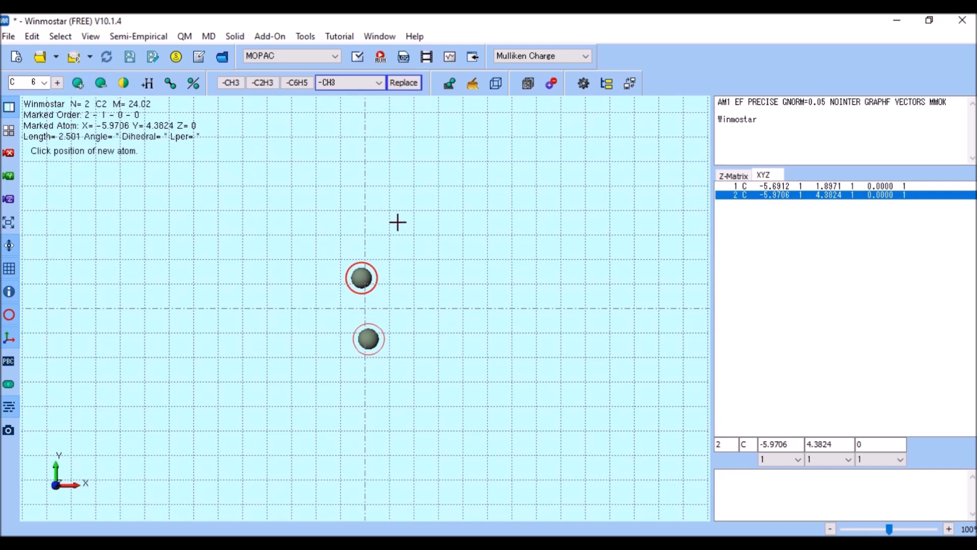
click(397, 222)
click(77, 83)
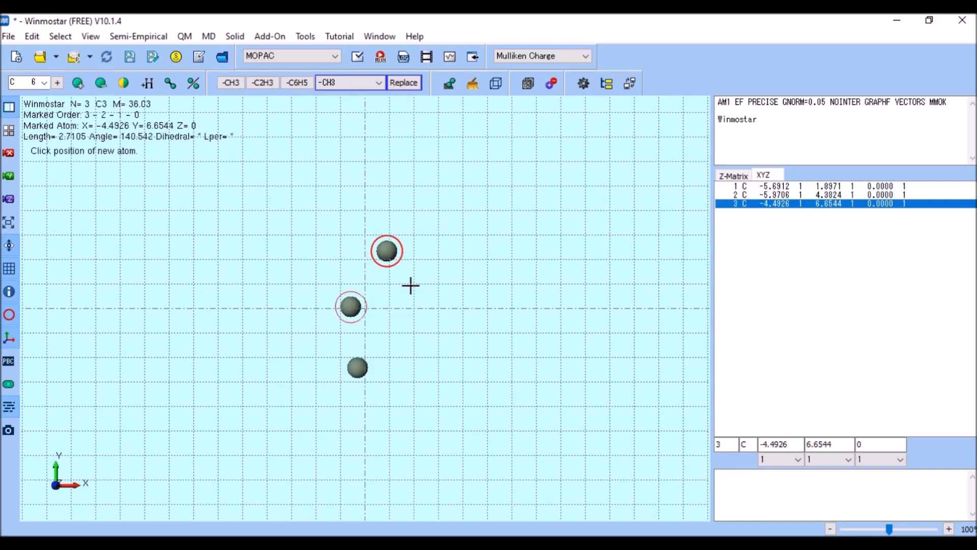
click(443, 296)
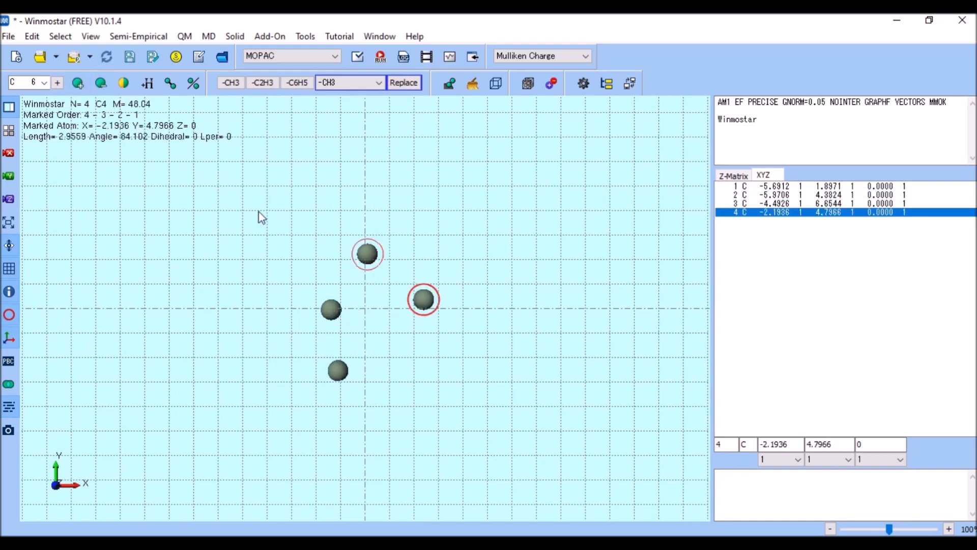
click(78, 83)
click(438, 356)
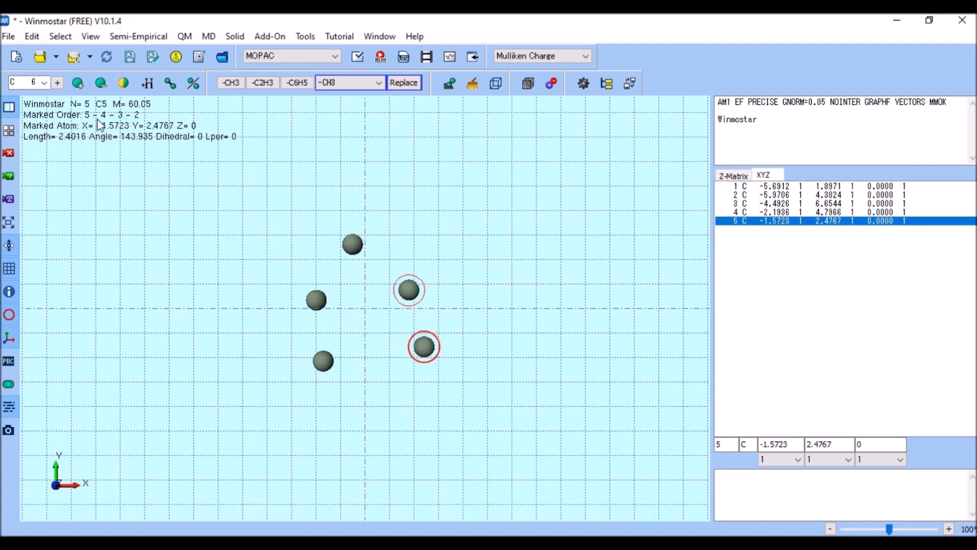
click(78, 83)
click(384, 391)
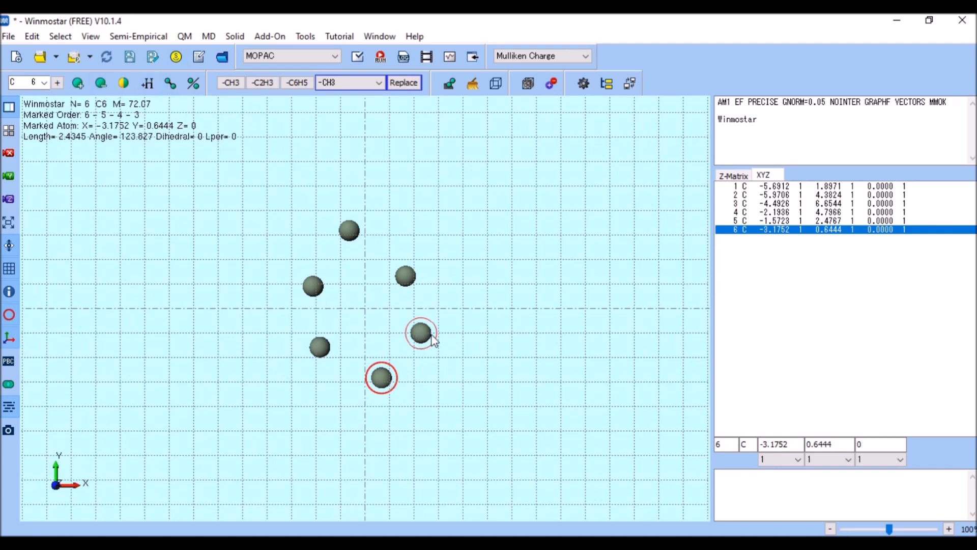
- Bond each pair of neighbouring carbon atoms with a single bond to close the six-membered ring
click(171, 81)
click(320, 348)
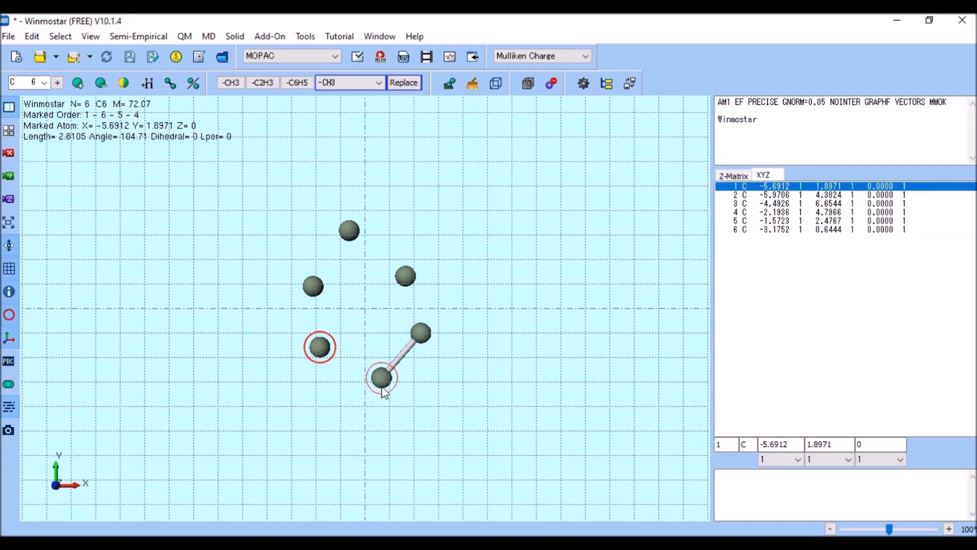
click(173, 90)
click(313, 283)
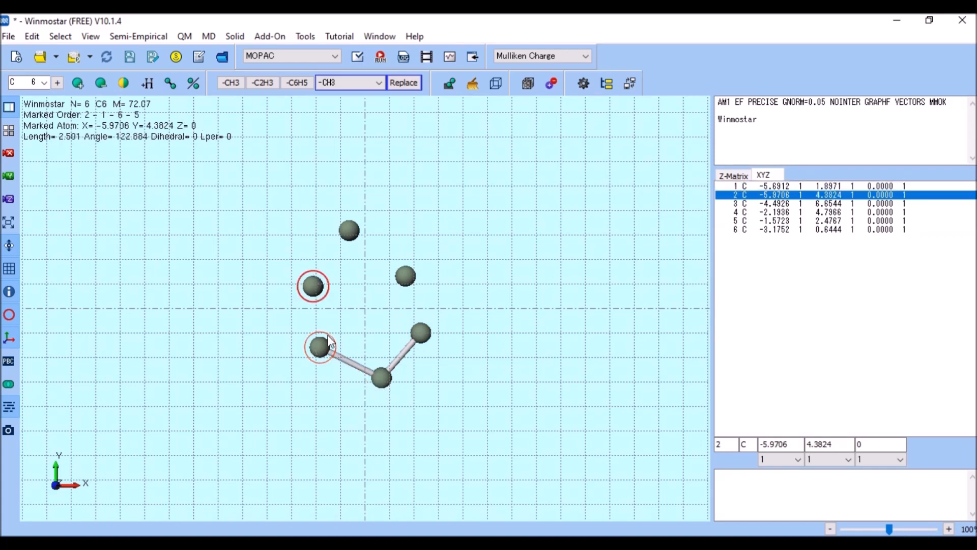
click(173, 85)
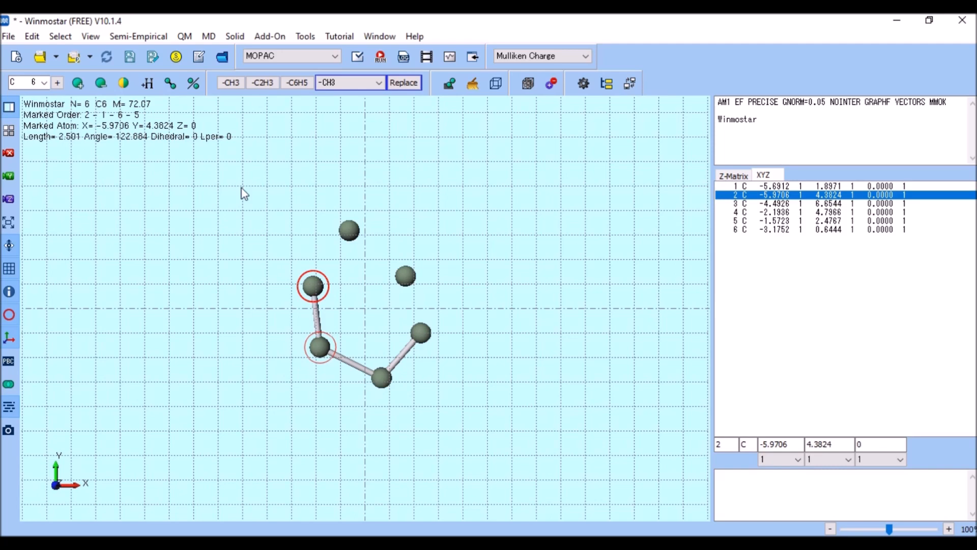
click(351, 230)
click(173, 85)
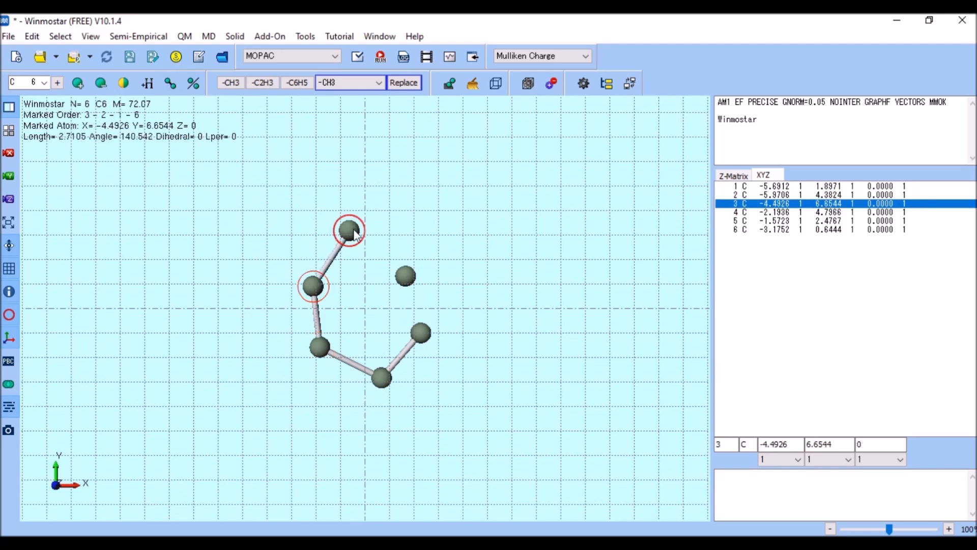
click(405, 280)
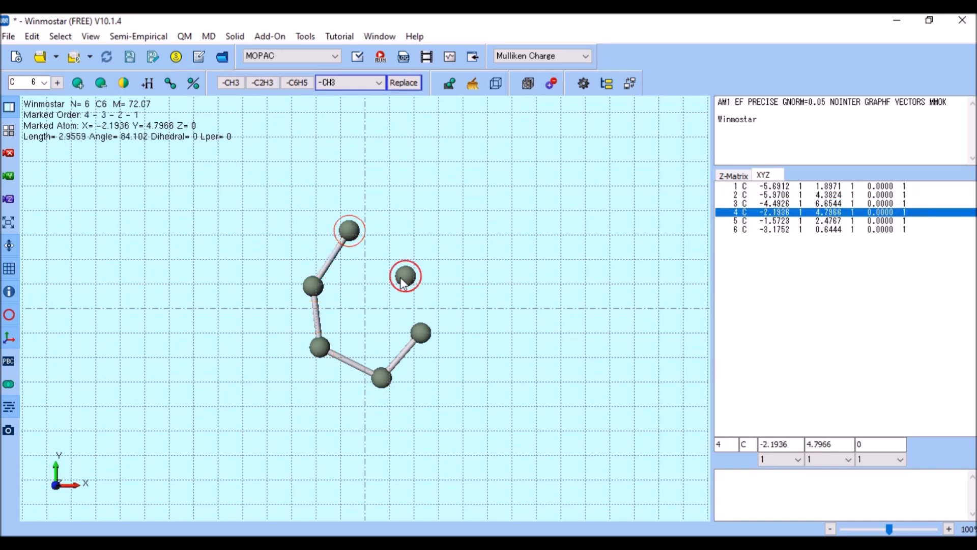
click(171, 83)
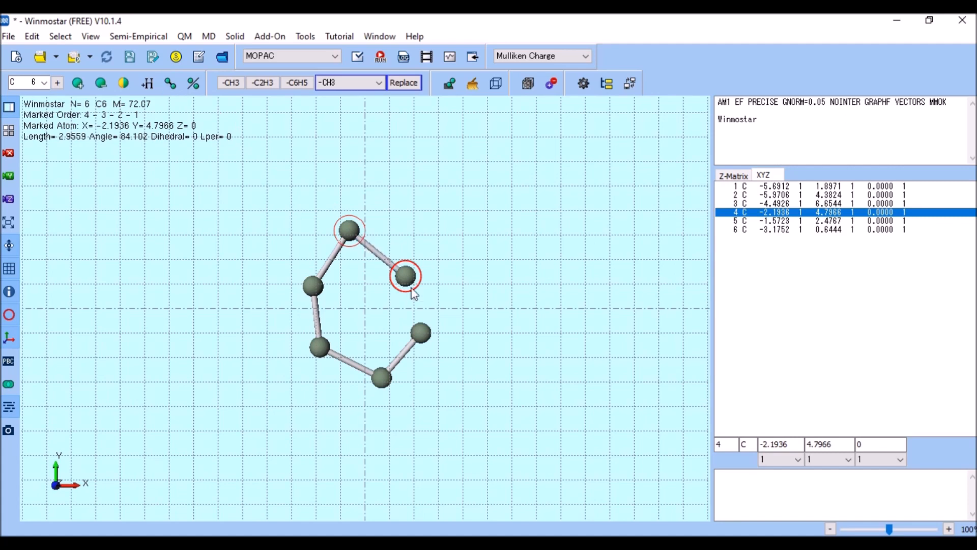
click(421, 335)
click(172, 82)
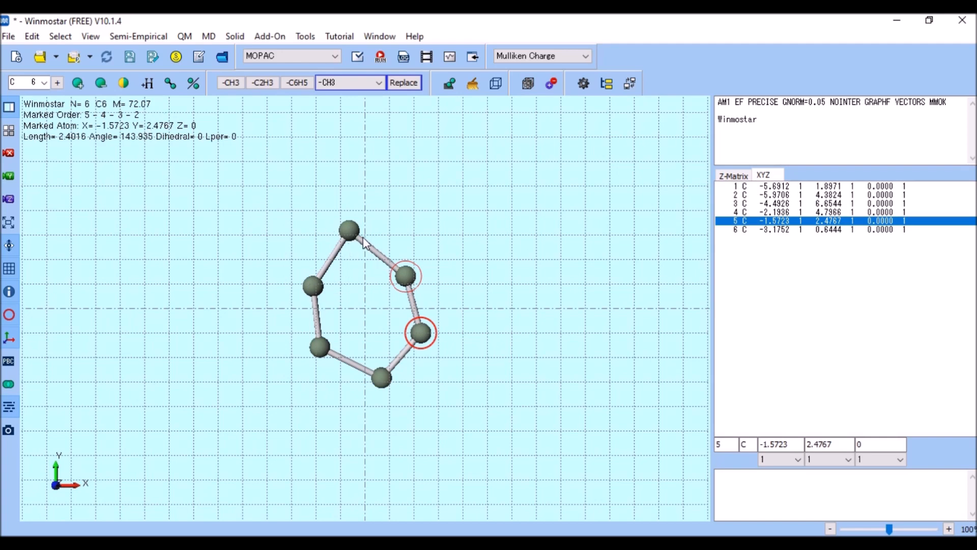
- Make alternate ring bonds double, between carbons 4 and 5, 6 and 1, and 2 and 3
click(171, 83)
click(375, 380)
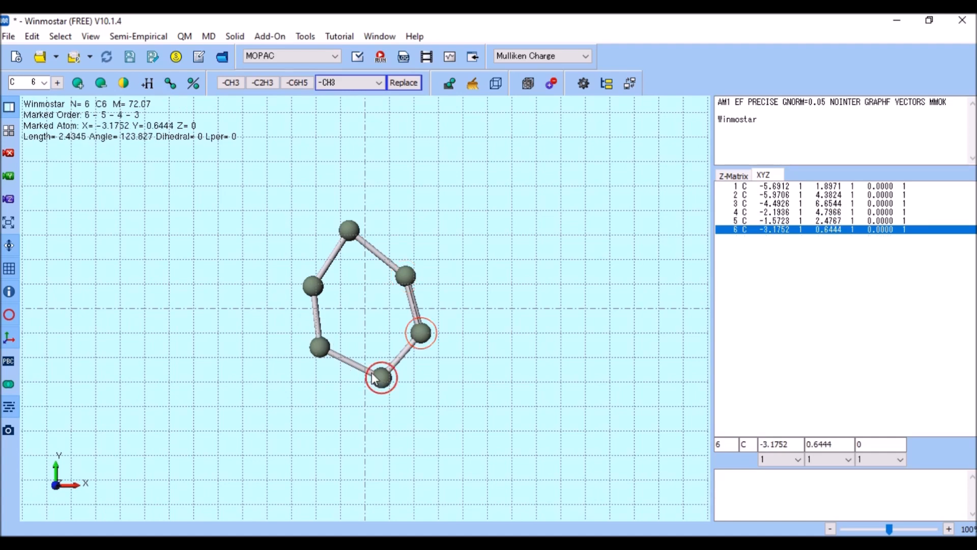
click(317, 347)
click(170, 84)
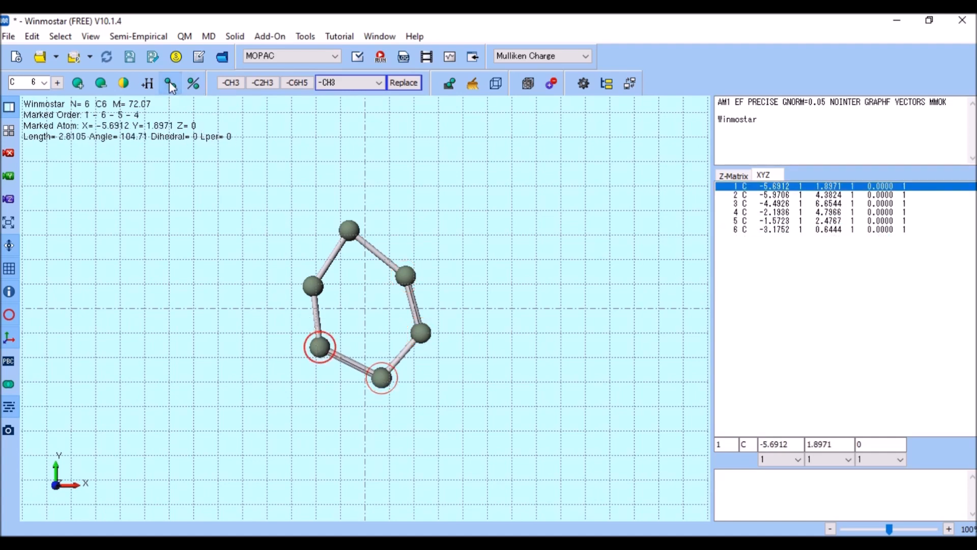
click(312, 283)
click(349, 230)
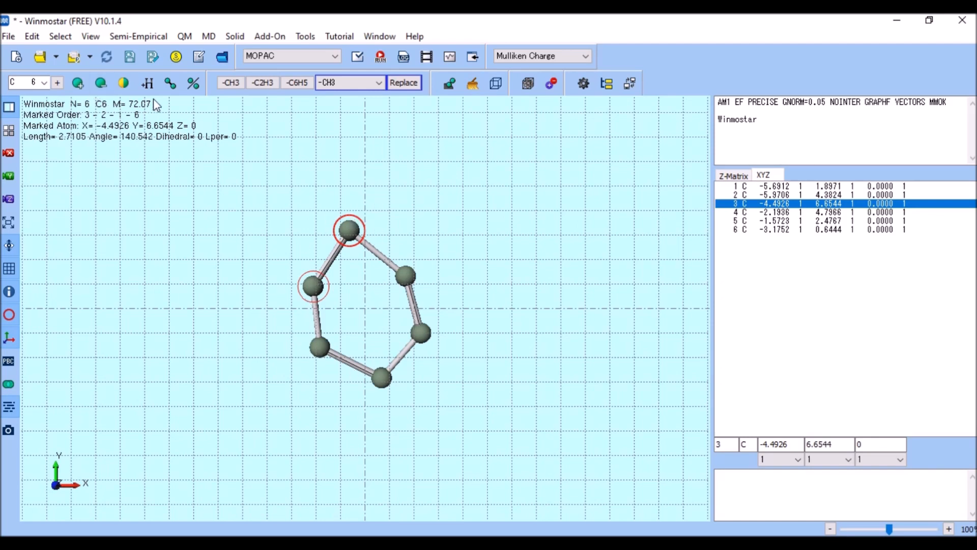
- Add one hydrogen to each of the six ring carbons and clean up the molecule's geometry
click(151, 85)
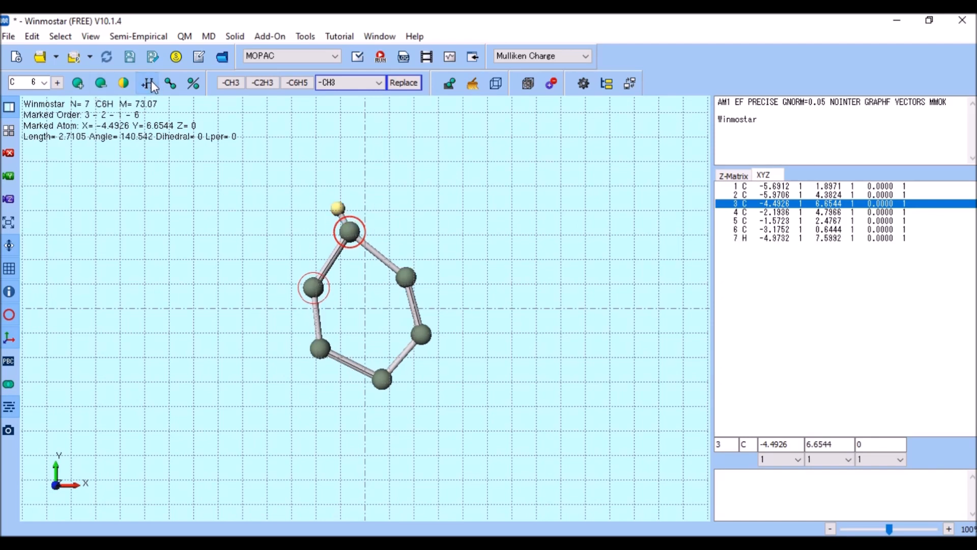
click(314, 287)
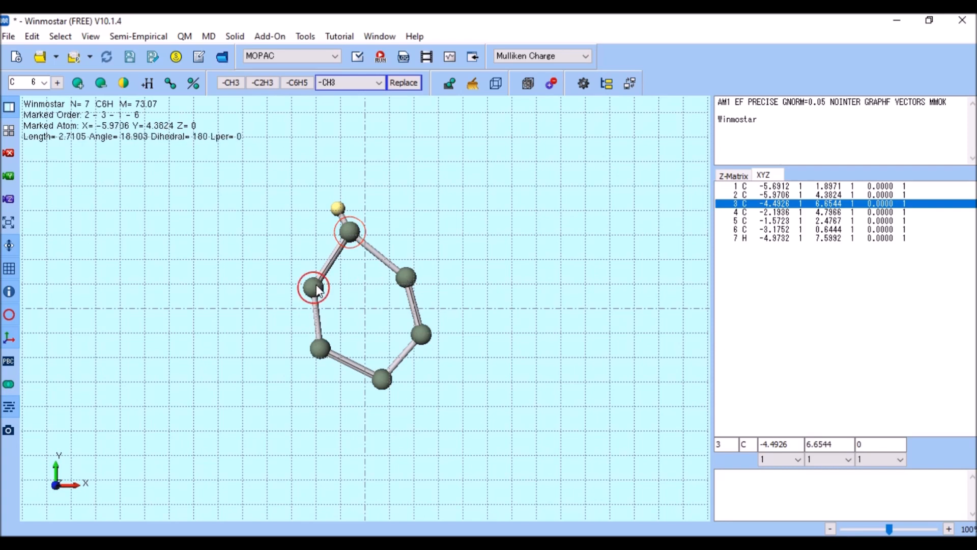
click(150, 85)
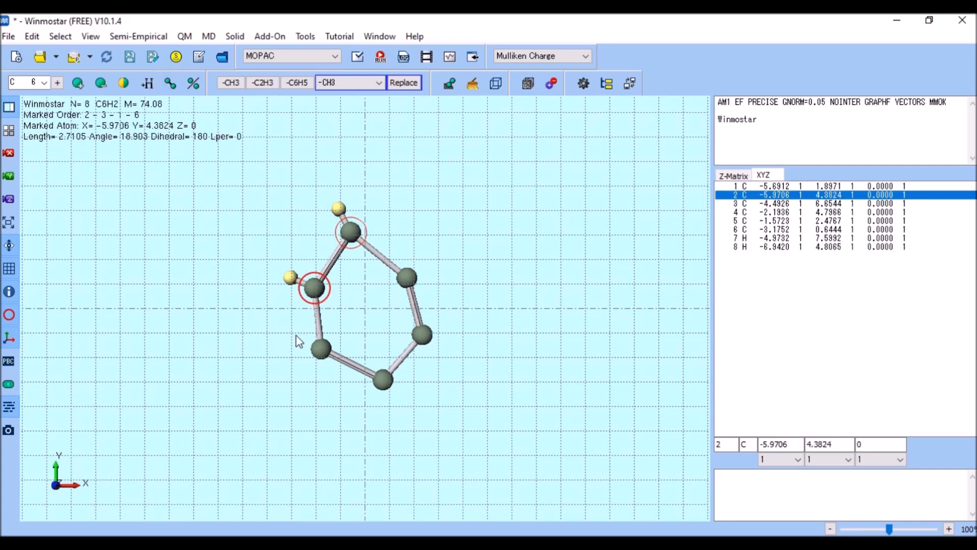
click(319, 350)
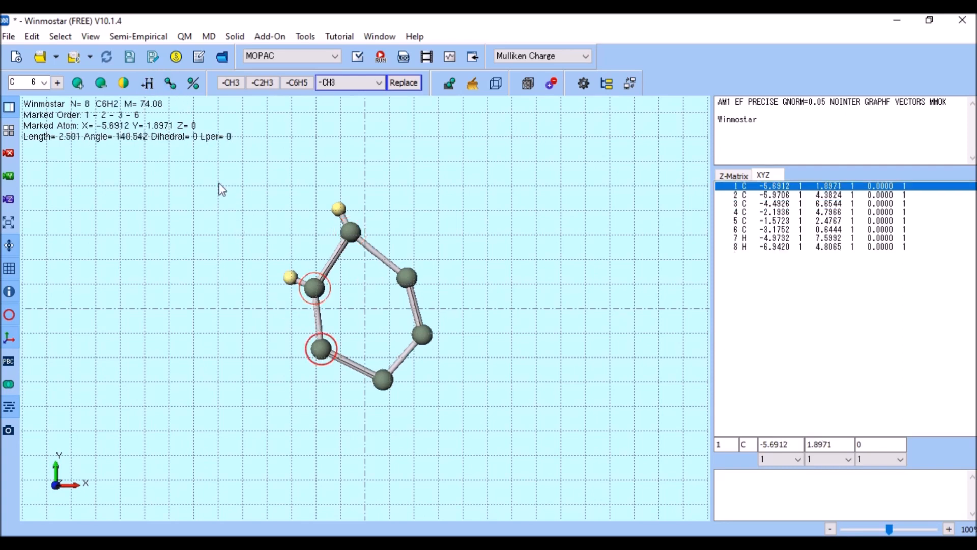
click(149, 85)
click(382, 379)
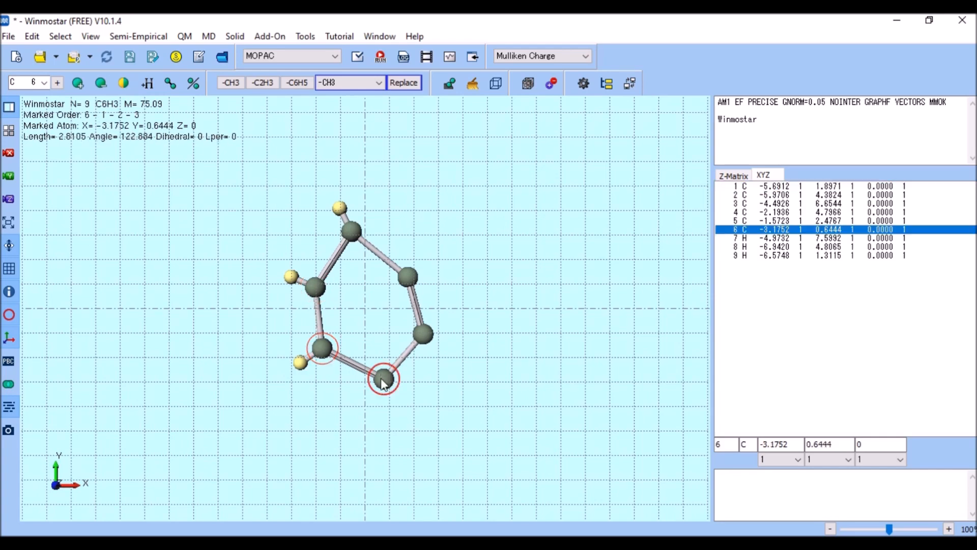
click(149, 86)
click(420, 337)
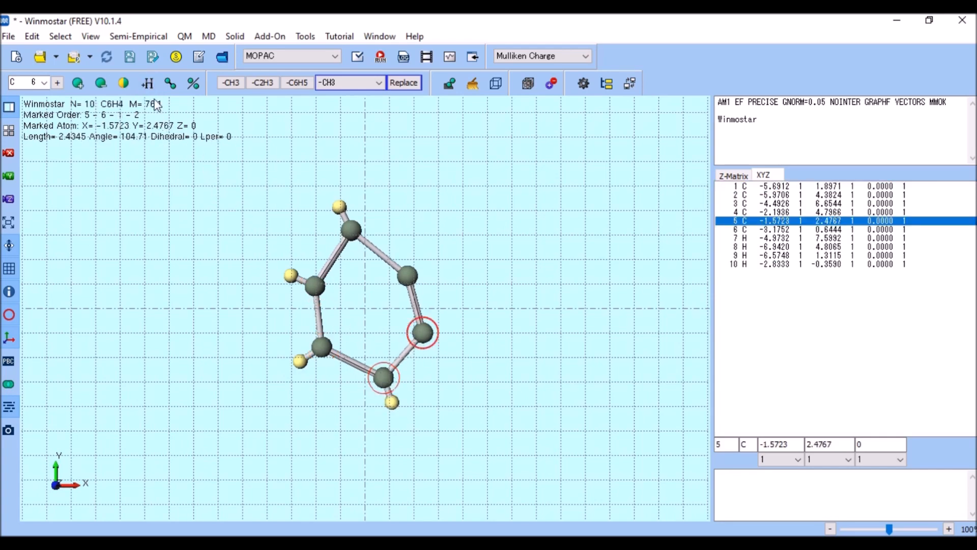
click(154, 83)
click(406, 275)
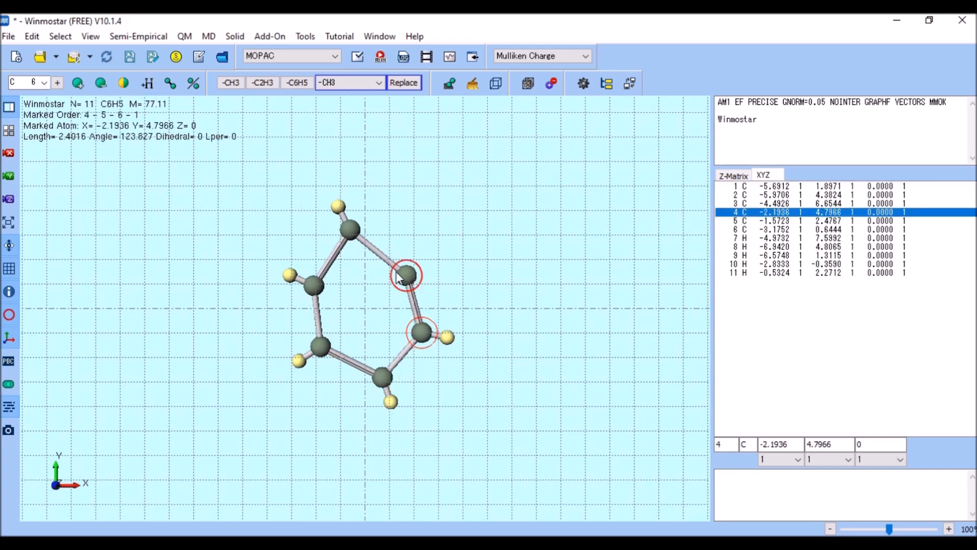
click(149, 84)
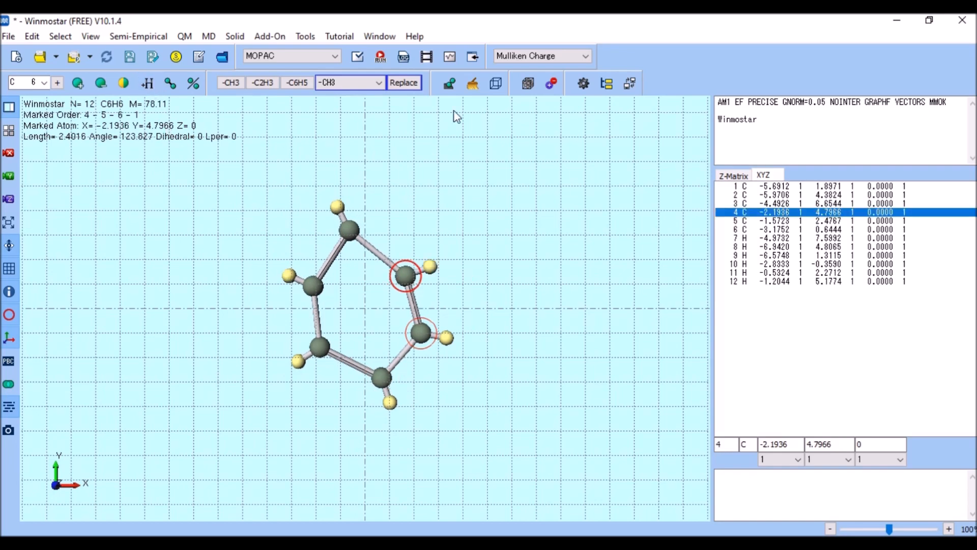
click(474, 86)
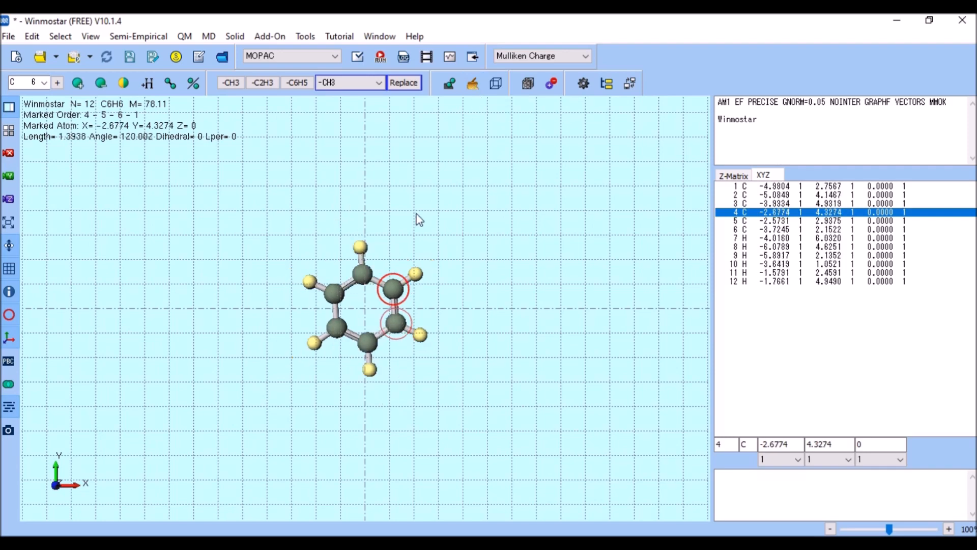
- Replace the hydrogen on ring carbon 4 with a -CHO group
drag(407, 268, 356, 246)
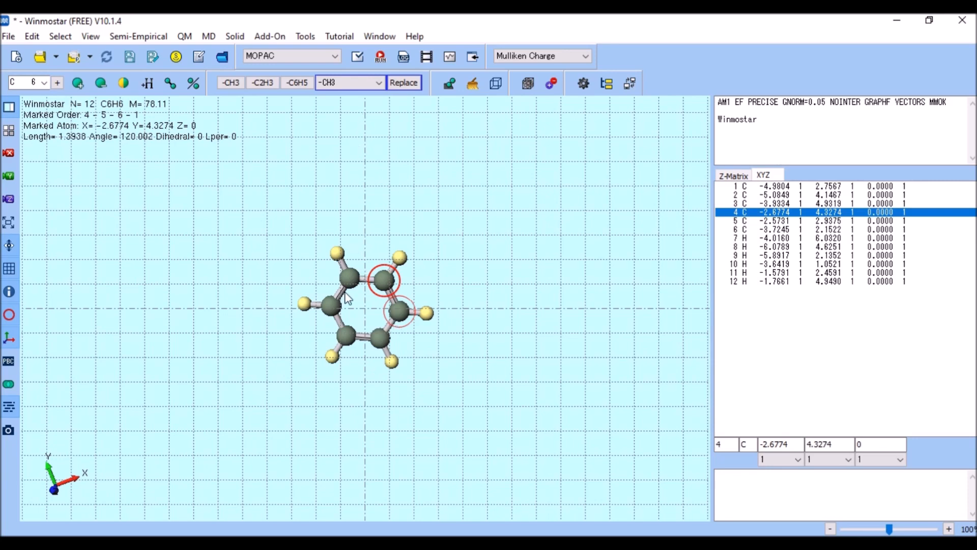
click(402, 259)
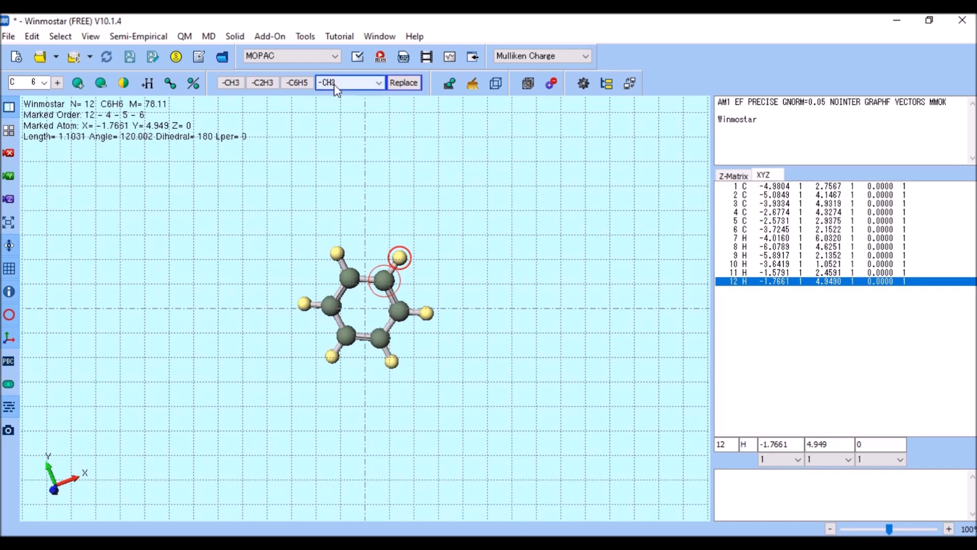
click(379, 83)
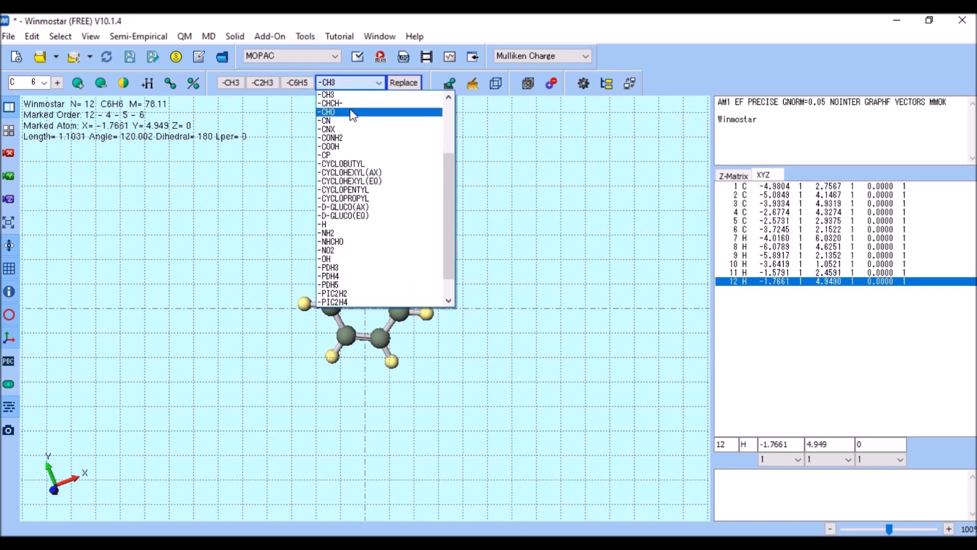
click(349, 113)
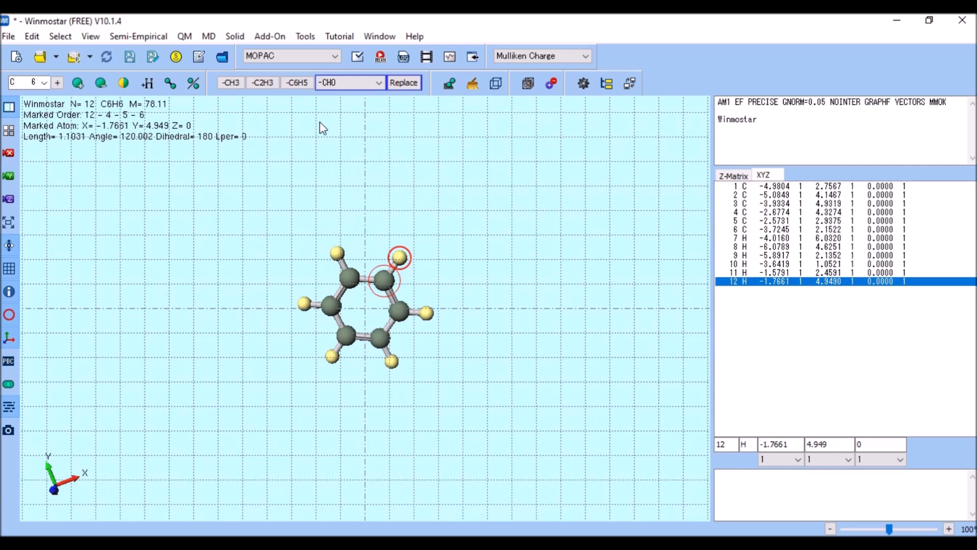
click(404, 82)
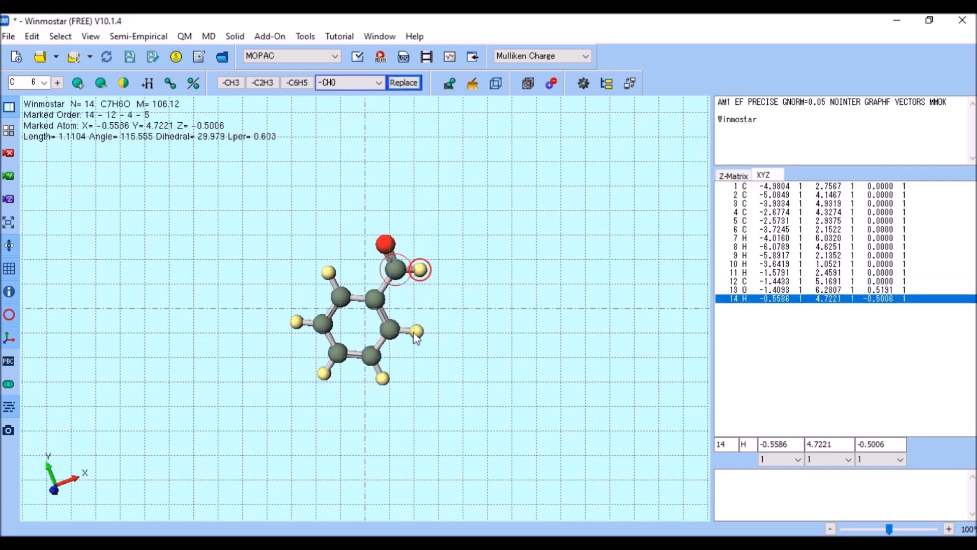
- Replace the hydrogen on carbon 5, next to the aldehyde-bearing carbon, with an -OH group and clean up the geometry
click(417, 333)
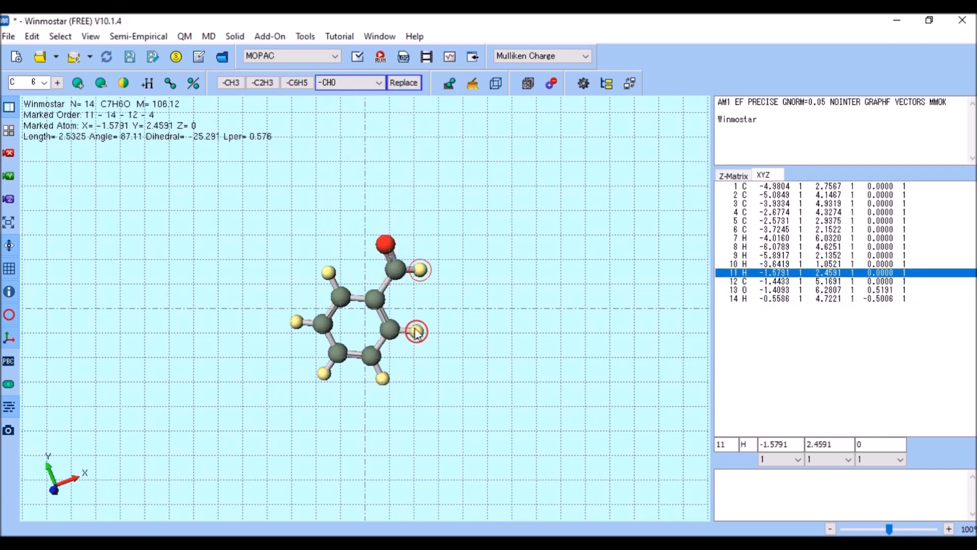
click(382, 80)
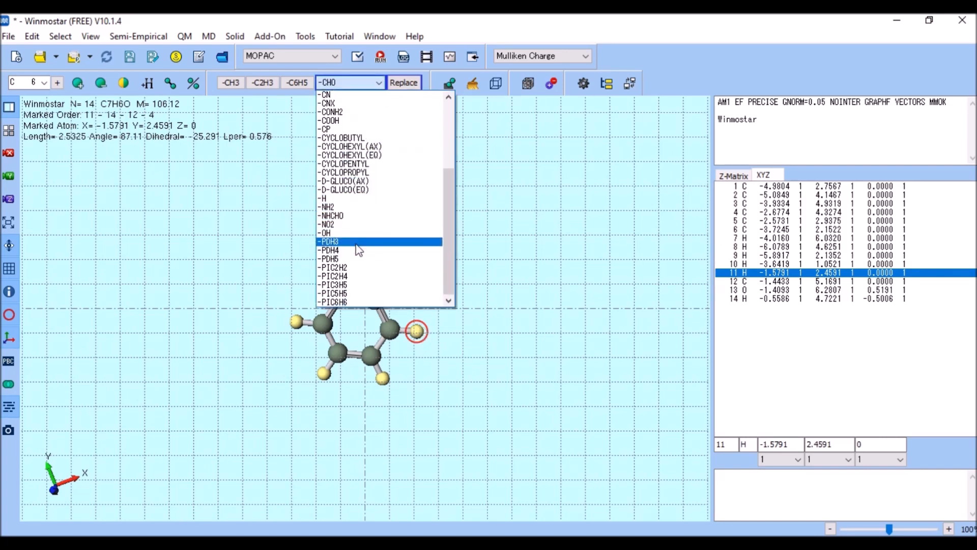
click(345, 233)
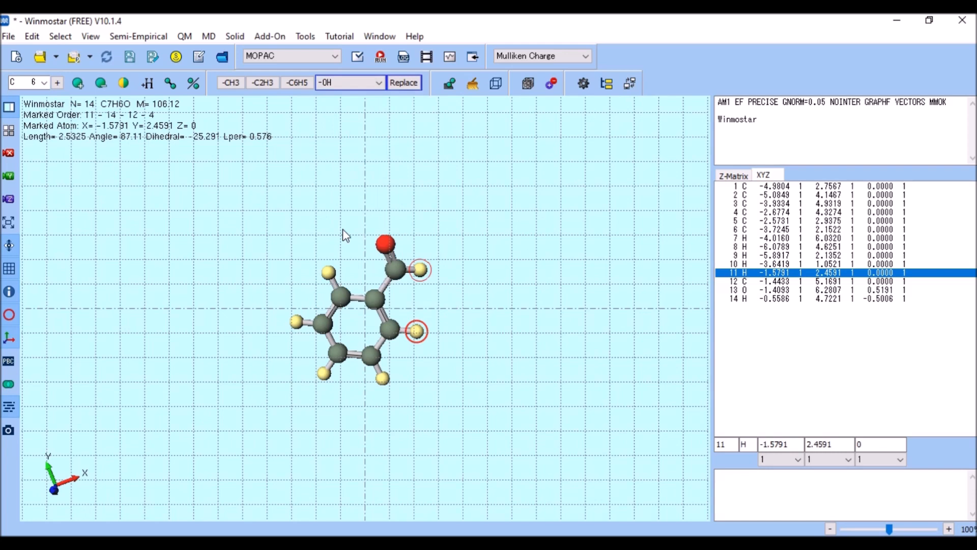
click(390, 334)
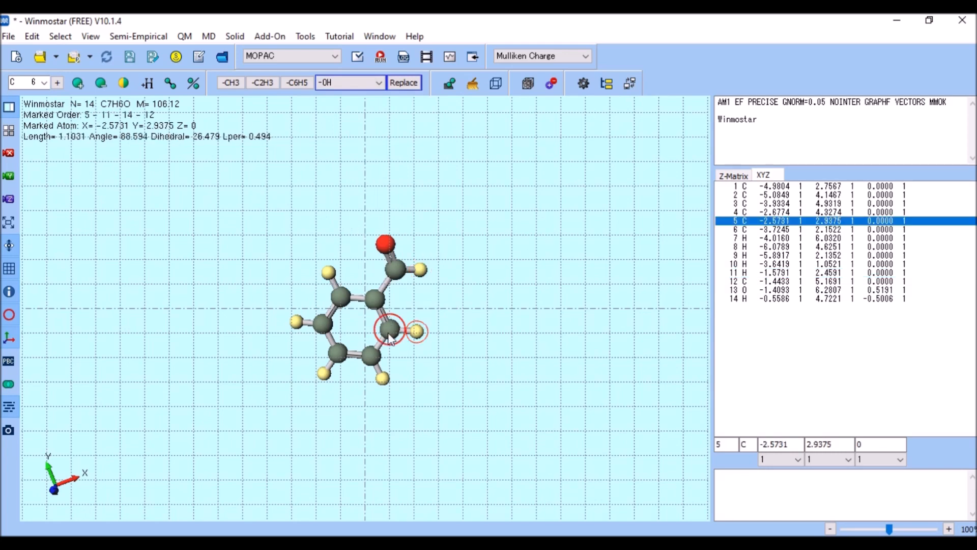
click(419, 331)
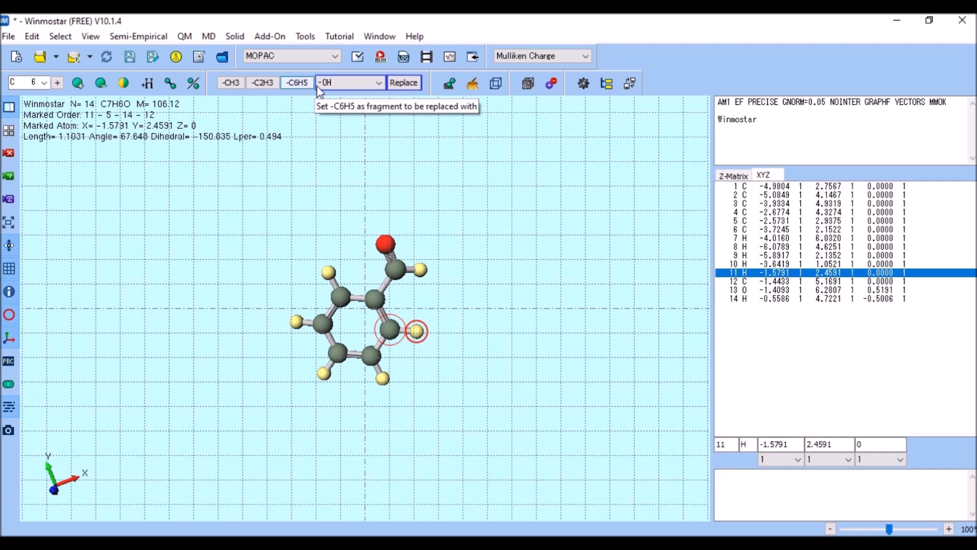
click(403, 82)
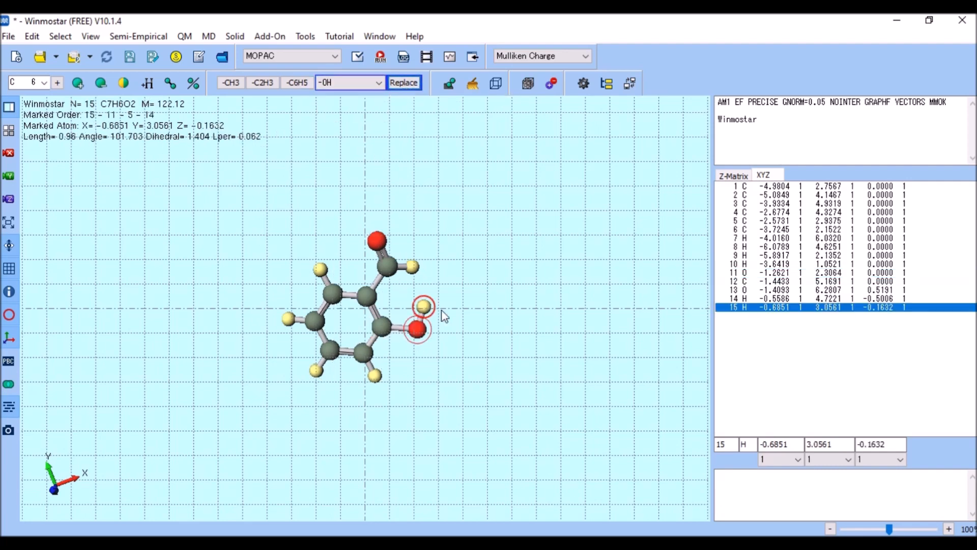
click(473, 87)
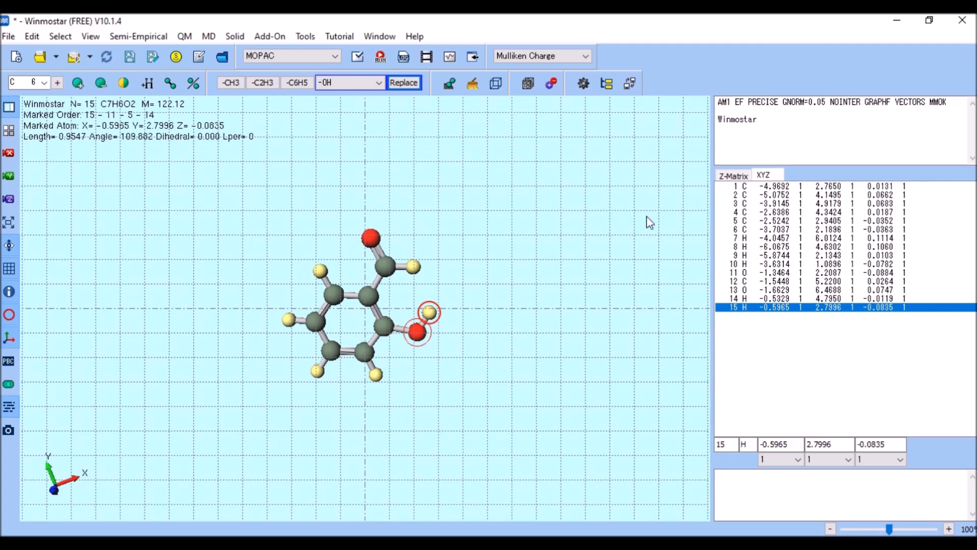
- Examine the MOPAC keyword line, including GRAPHF, and compare the molecule's Z-Matrix and XYZ coordinate listings
drag(718, 104, 953, 104)
click(952, 104)
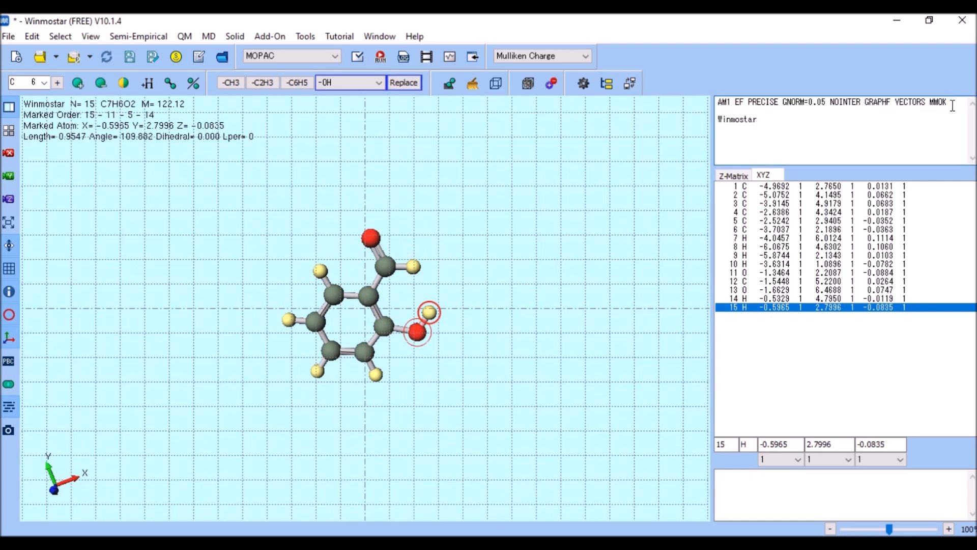
drag(865, 104, 892, 104)
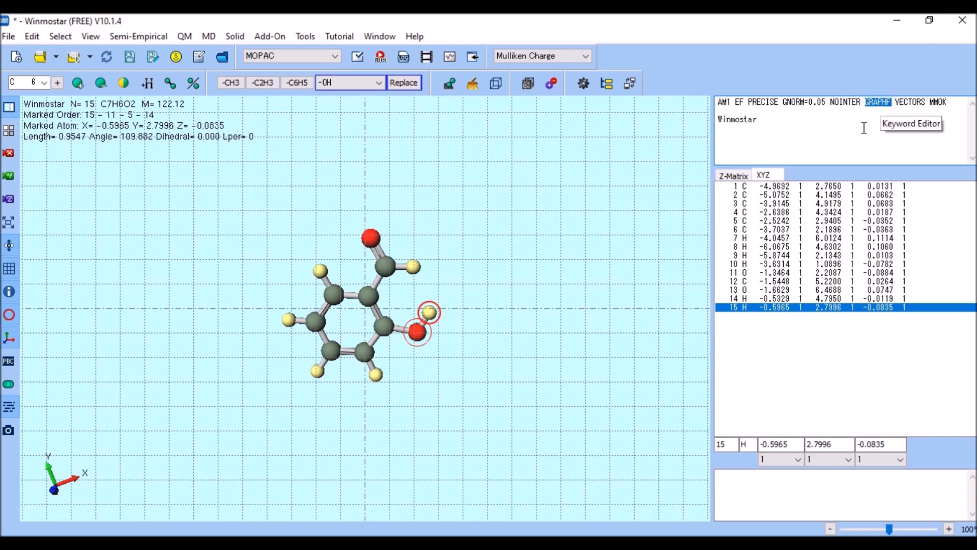
click(741, 175)
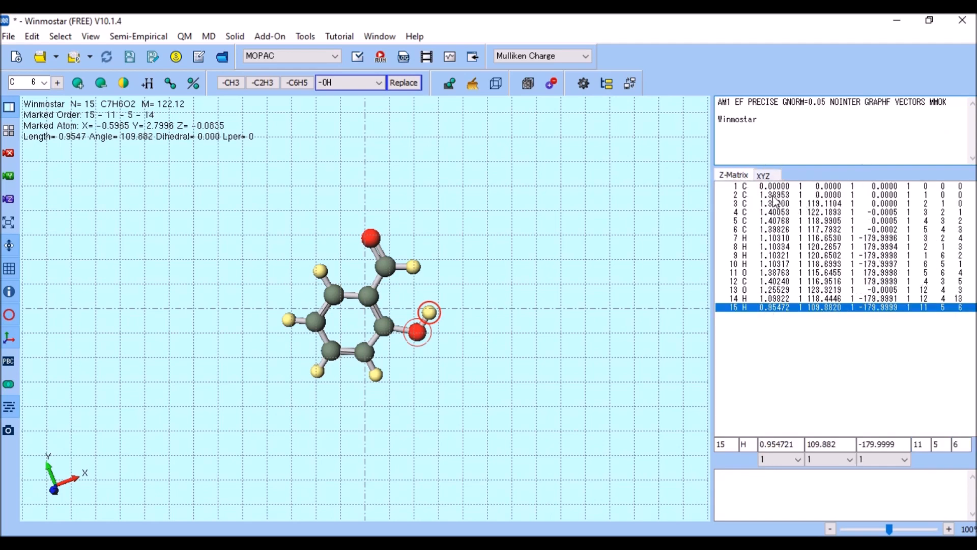
click(773, 197)
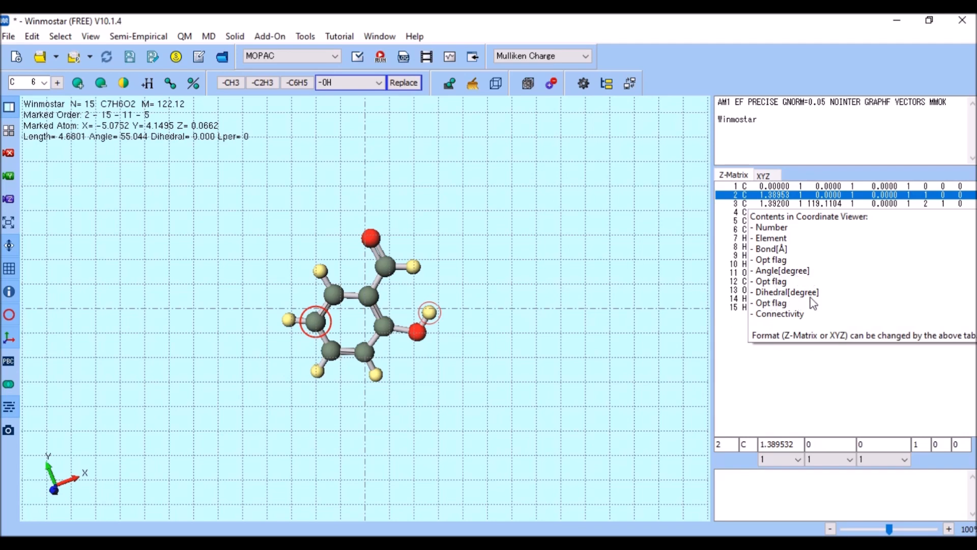
click(763, 176)
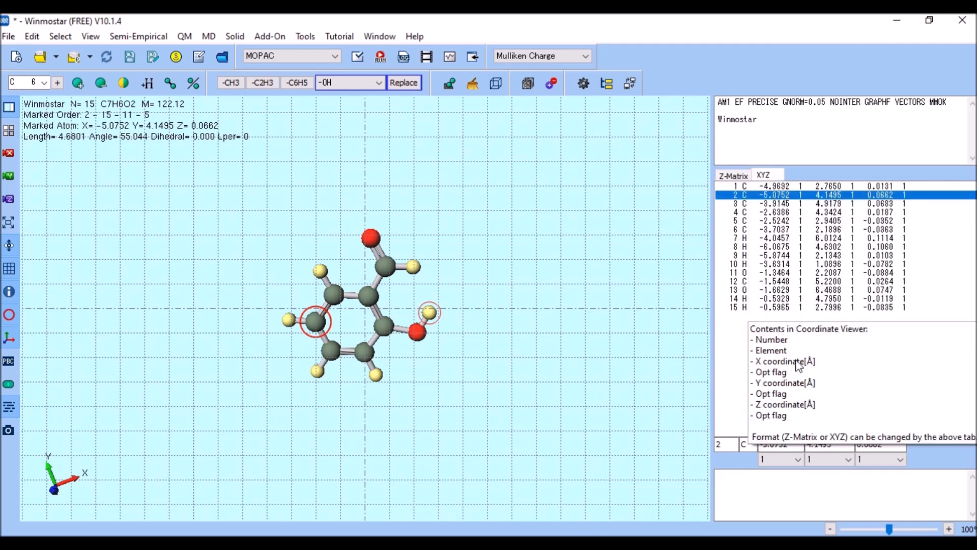
click(758, 147)
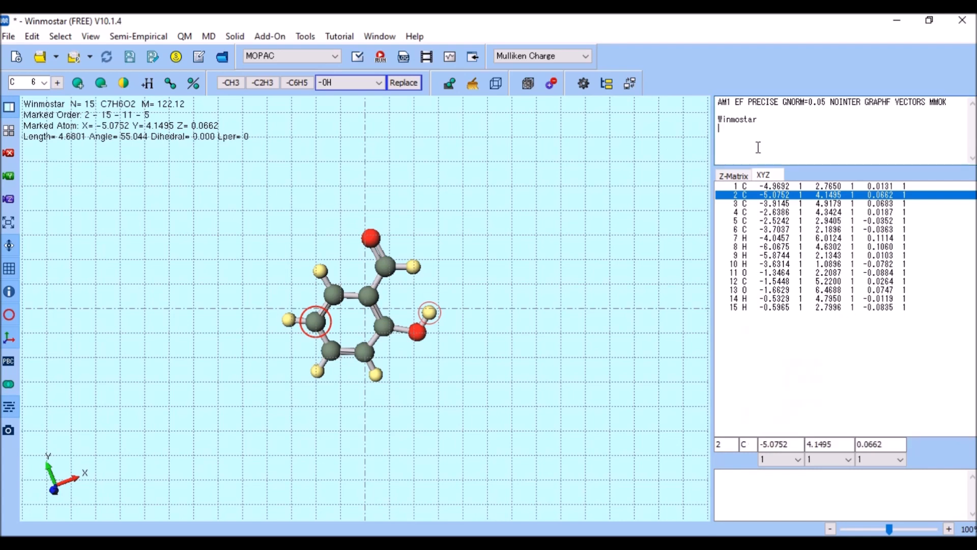
- Choose MOPAC as the solver and open its setup dialog, placing it clear of the molecule
click(316, 53)
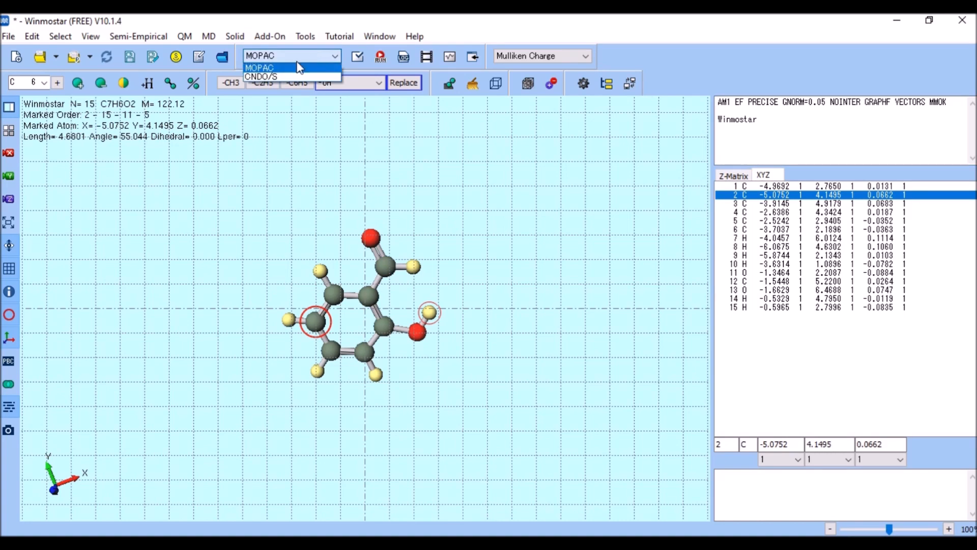
click(324, 63)
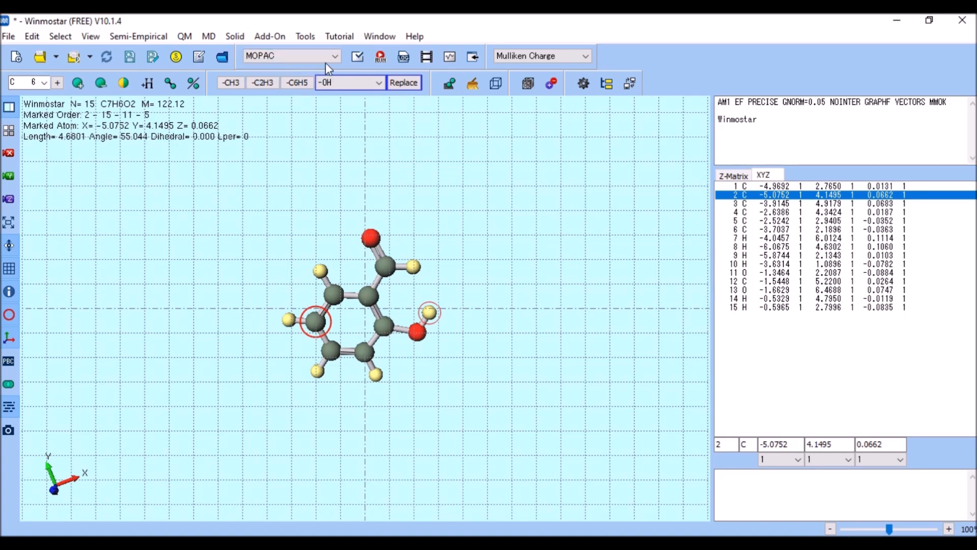
click(357, 57)
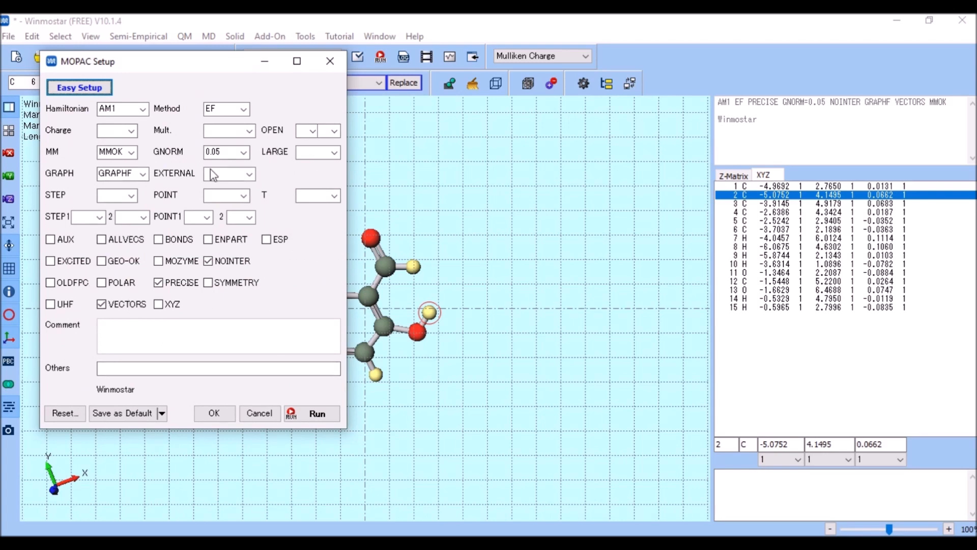
drag(153, 62, 679, 73)
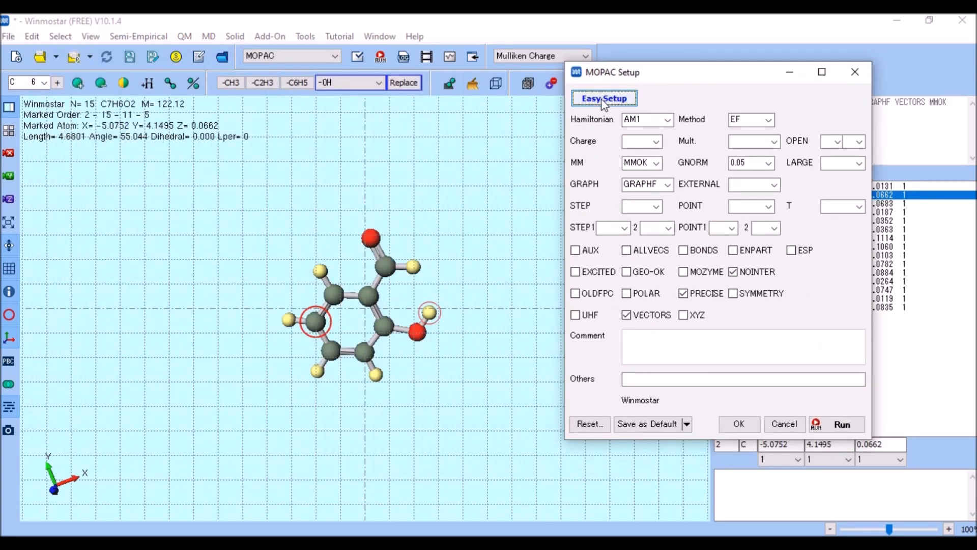
- Apply an easy setup with the AM1 Hamiltonian, a blank charge, SINGLET multiplicity and the Optimize method
click(603, 99)
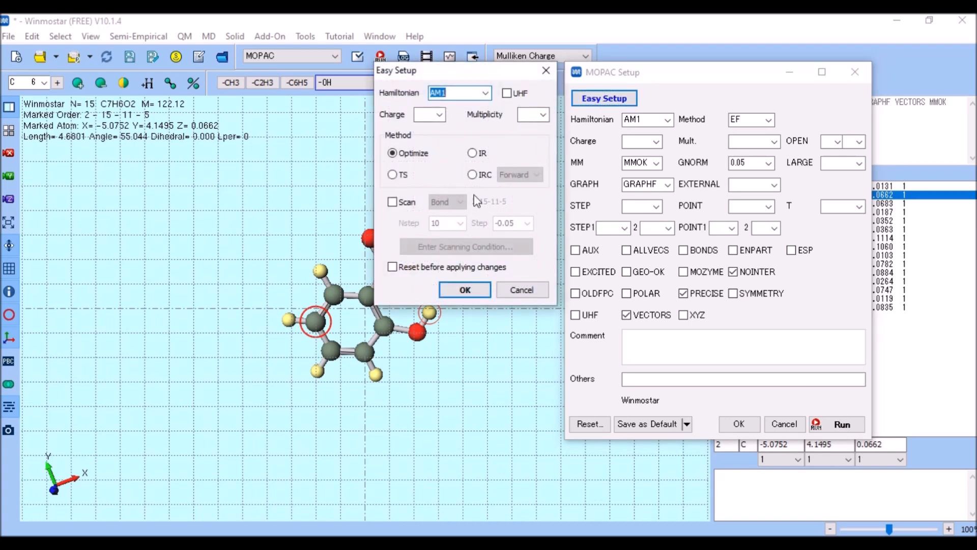
click(485, 92)
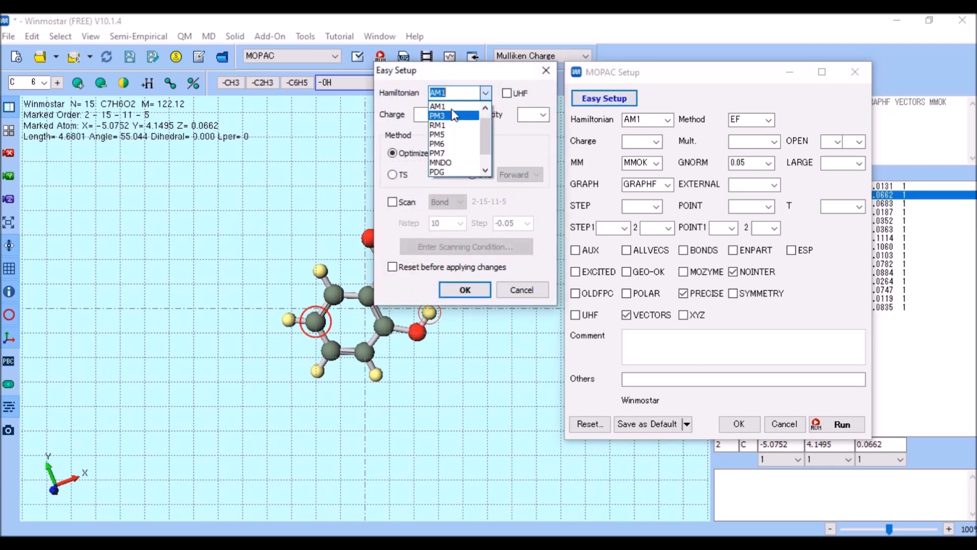
click(442, 106)
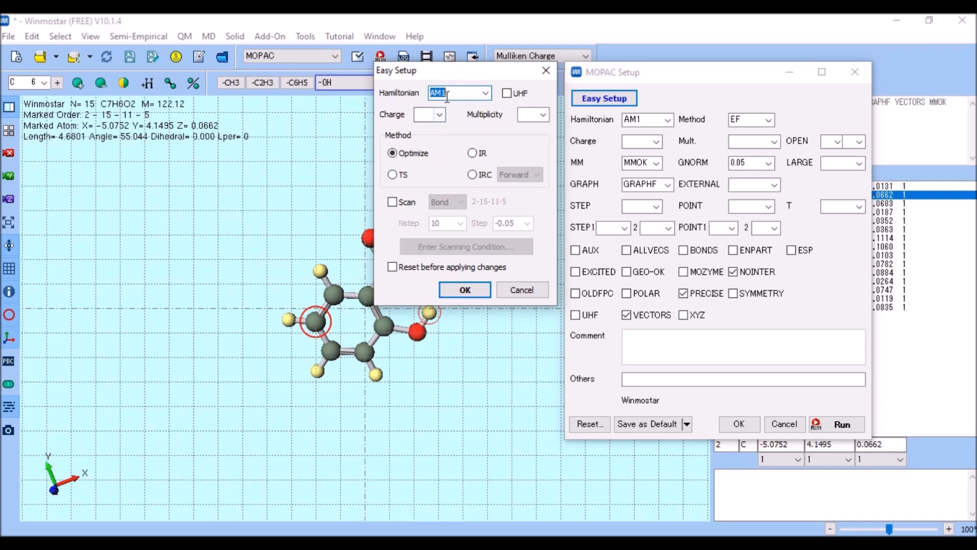
click(438, 115)
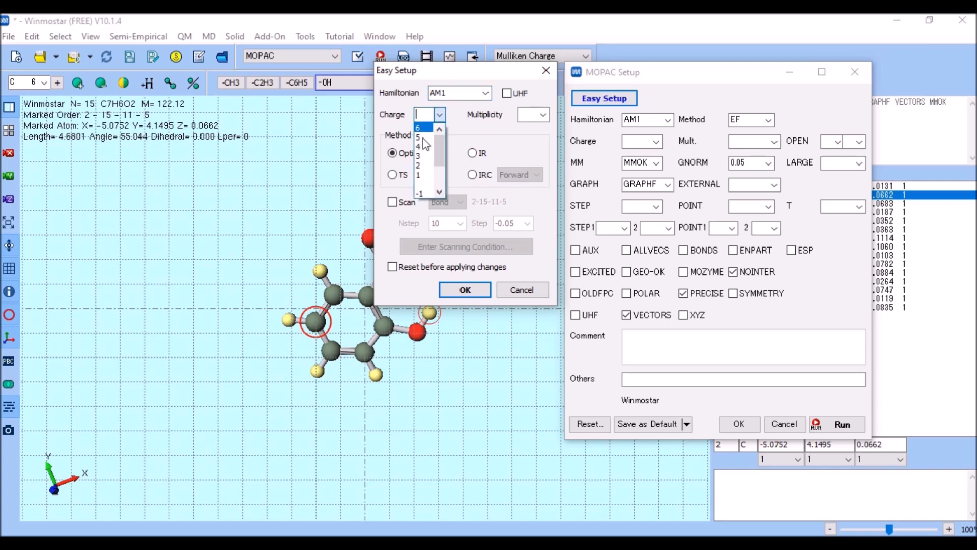
click(422, 185)
click(543, 116)
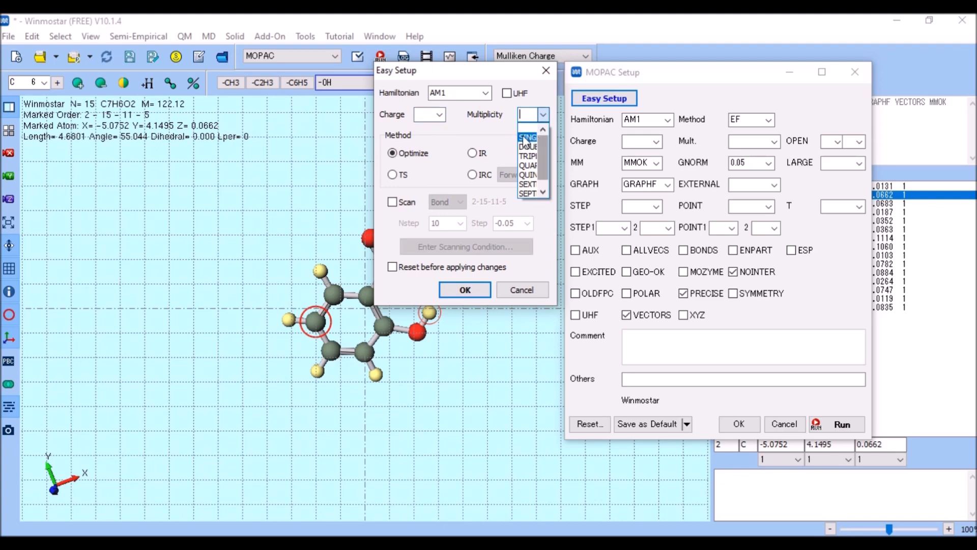
click(527, 138)
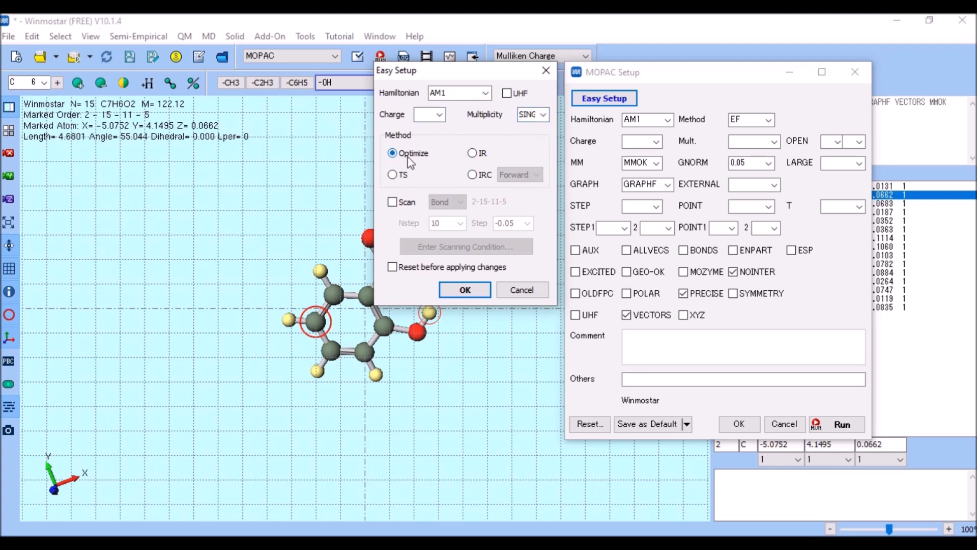
click(463, 290)
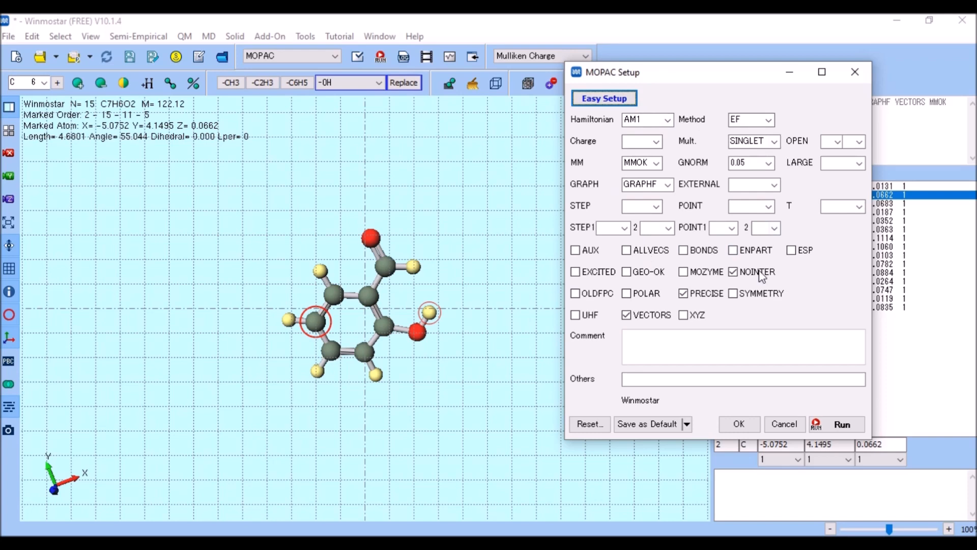
- Run the MOPAC calculation, saving its input file as salicilaldehyde in the UserData folder
click(842, 427)
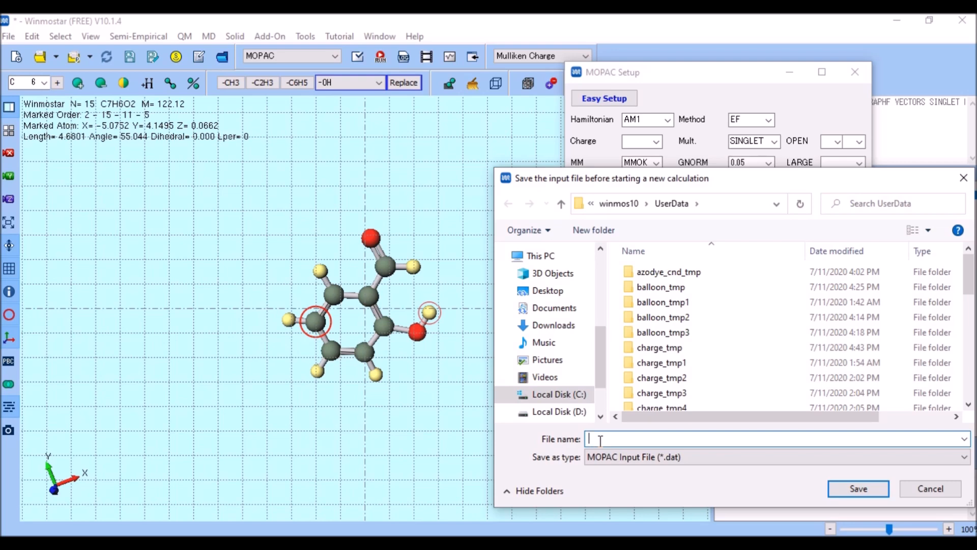
text(salc)
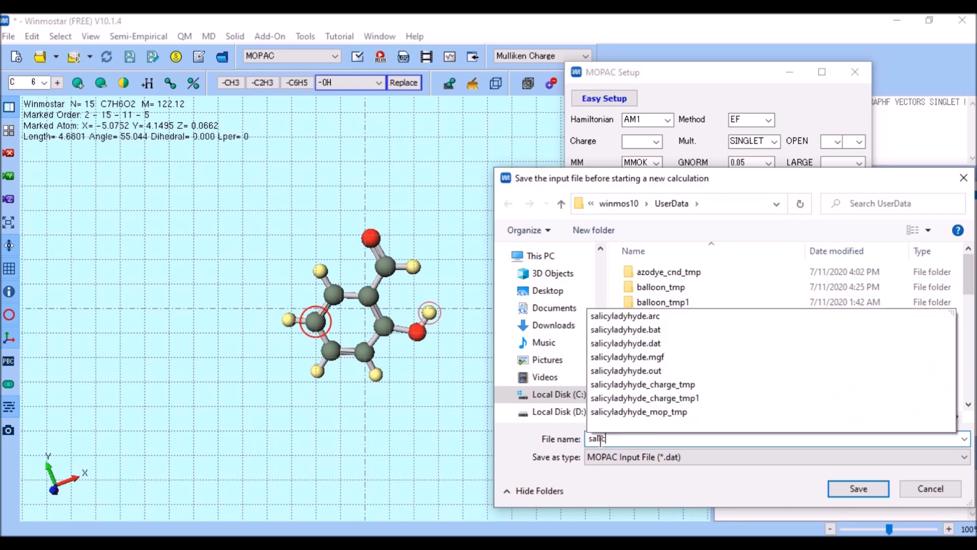
text(icilaldehyde)
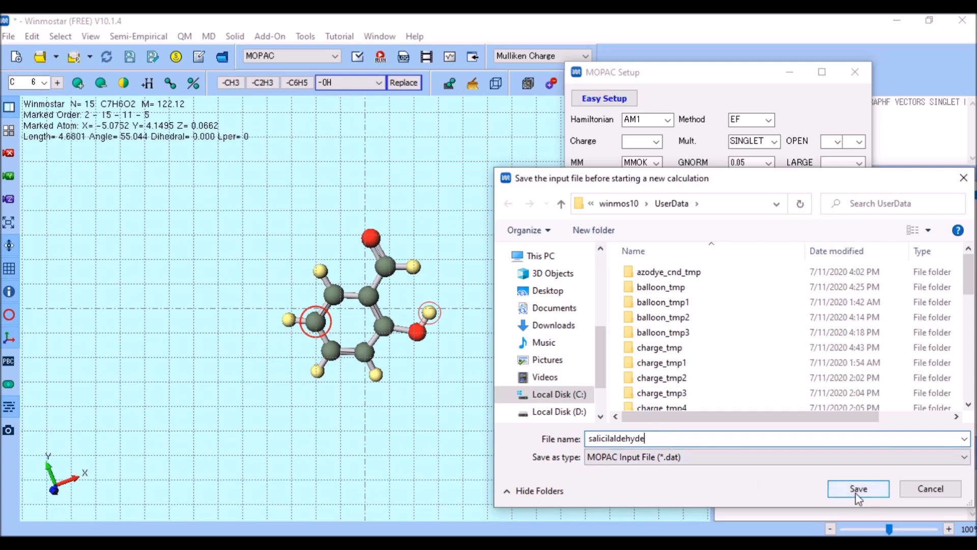
click(858, 490)
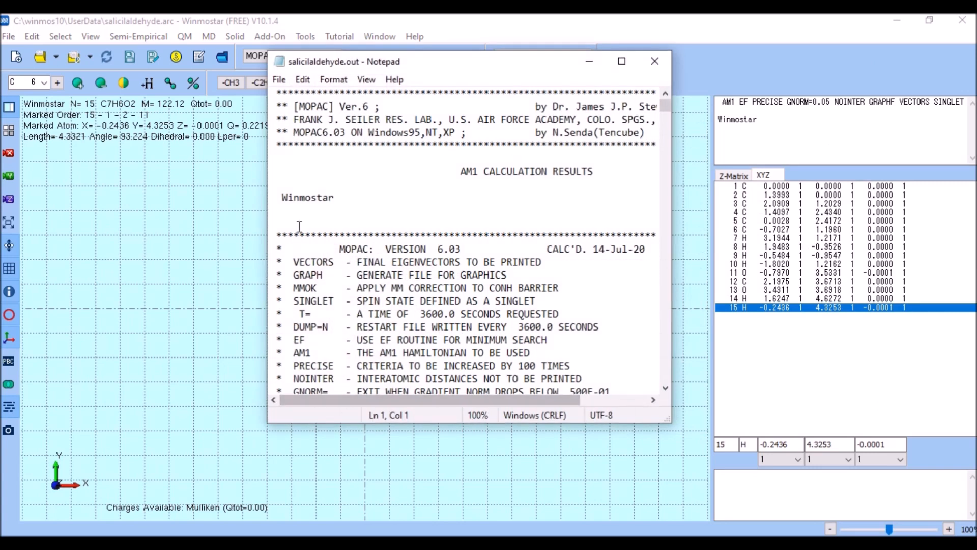
- Maximize the output file and examine its keyword list, the bond length, bond angle and twist angle table, and the Cartesian coordinates
drag(290, 63, 298, 64)
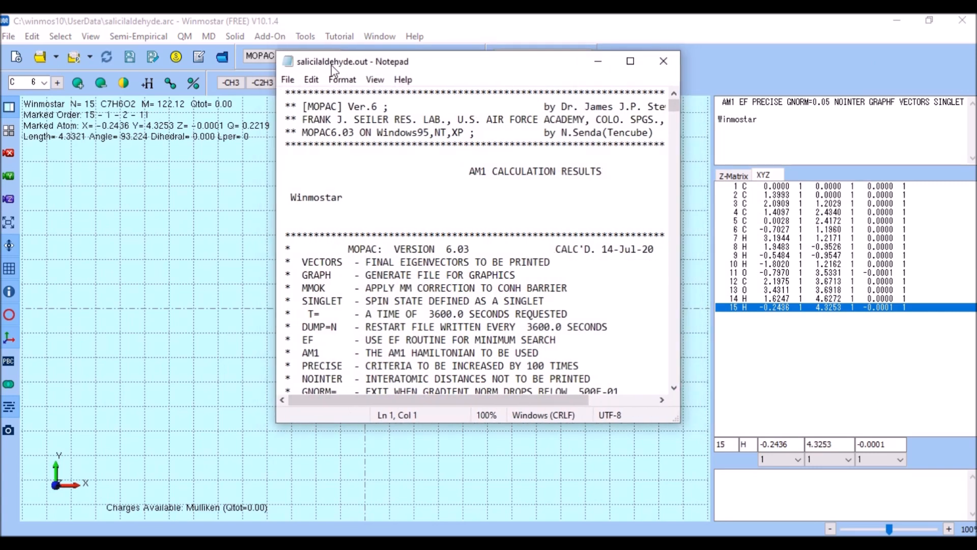
click(630, 61)
scroll(443, 421, down, 5)
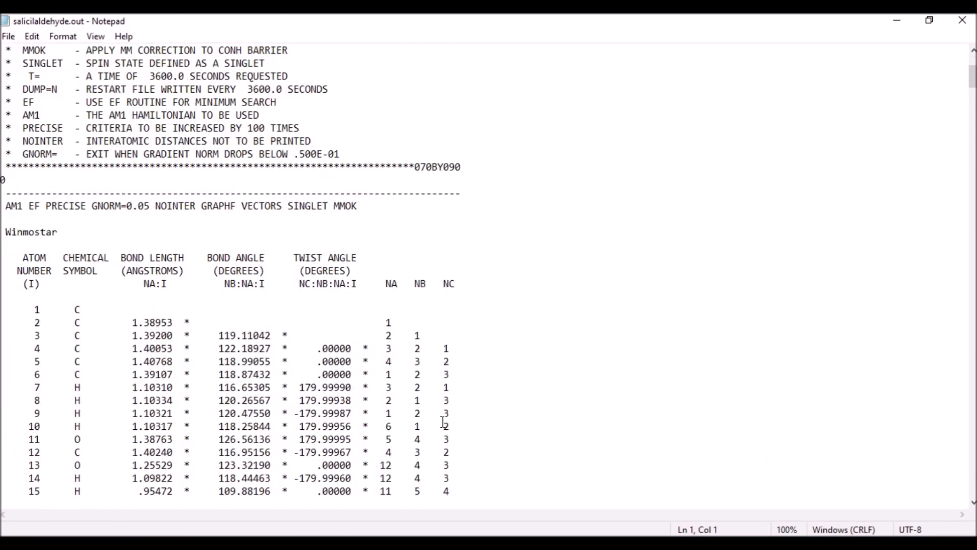
drag(124, 253, 203, 254)
drag(202, 255, 367, 254)
click(384, 274)
scroll(464, 340, down, 20)
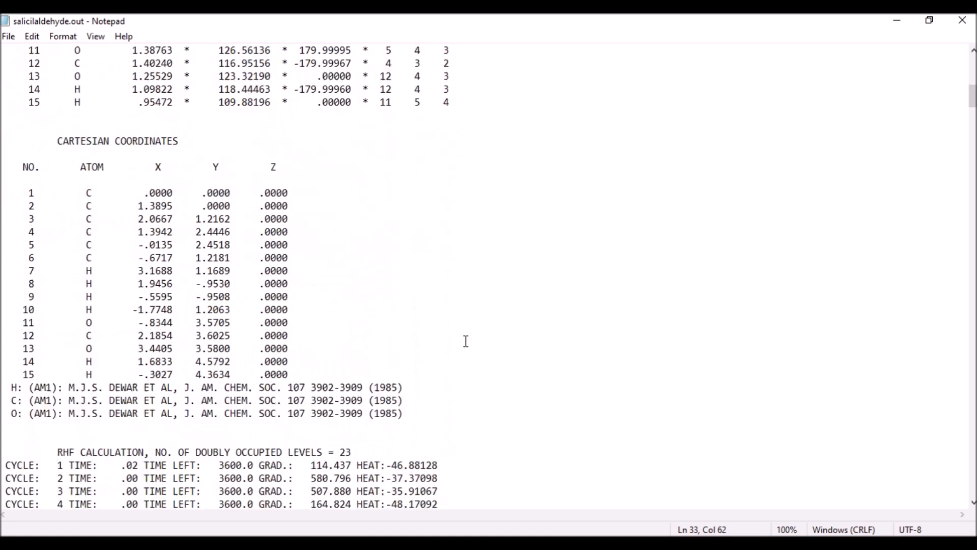
- Review the final energies, eigenvectors and completion line in the output file, and close it
scroll(292, 279, down, 5)
scroll(253, 143, up, 3)
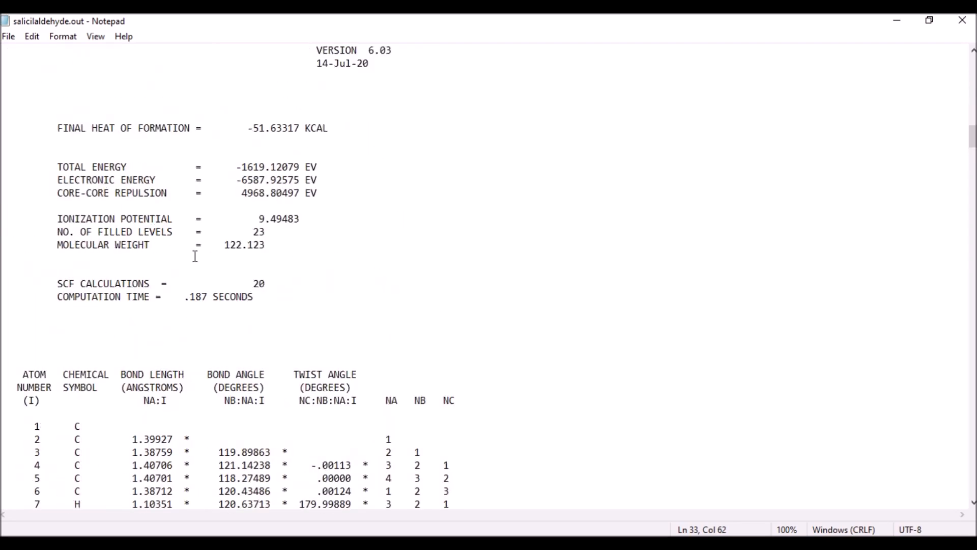
scroll(261, 237, down, 20)
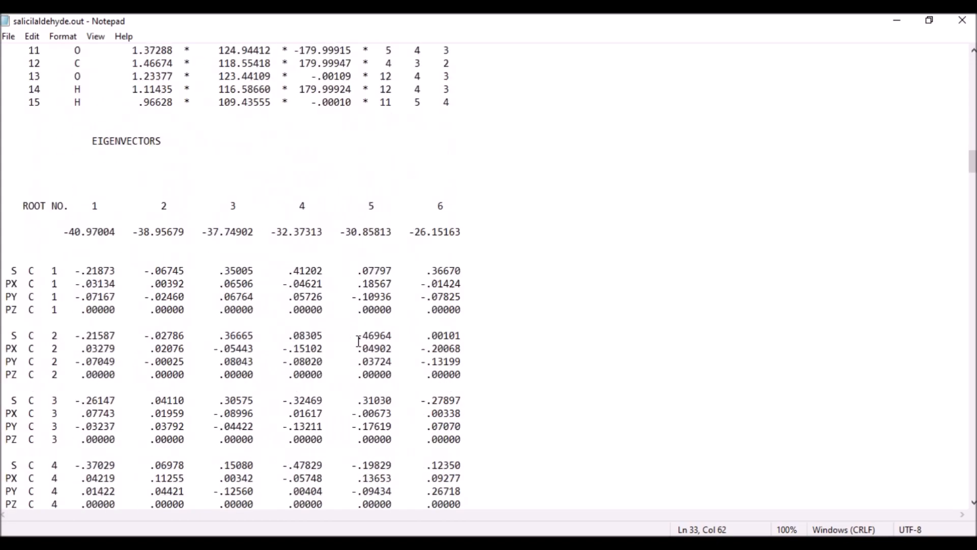
drag(972, 189, 959, 503)
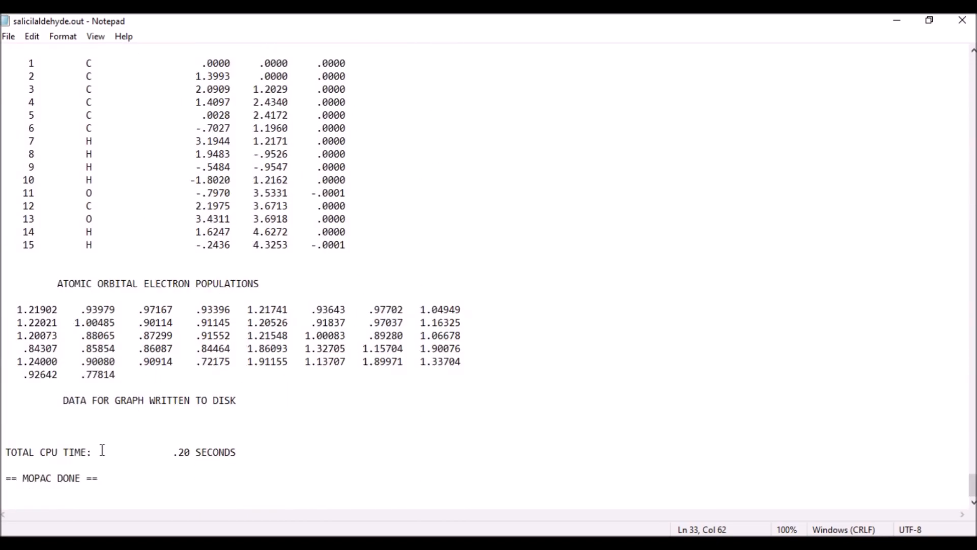
drag(23, 479, 101, 479)
click(102, 479)
click(962, 21)
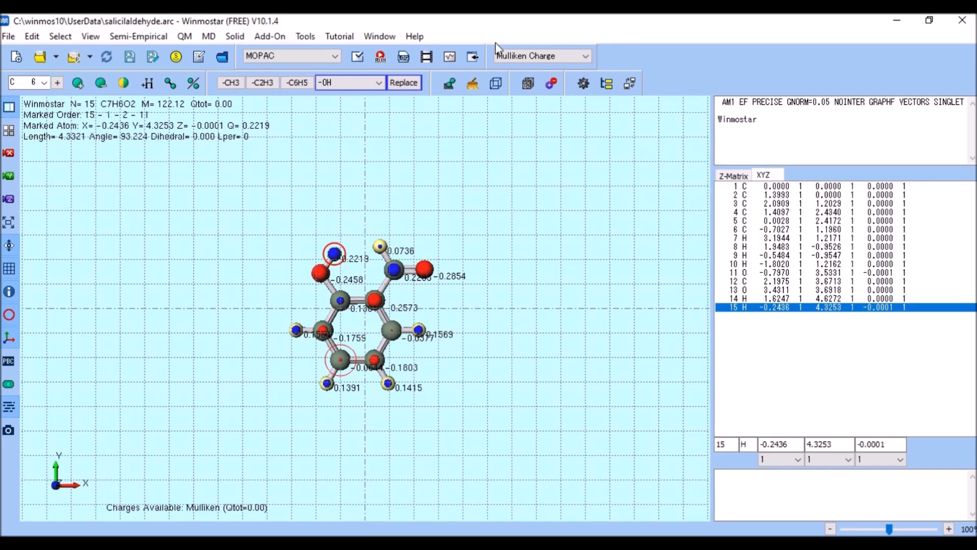
- Check the Mulliken charge labels on the molecule and switch the atom labels to Number&Element
click(551, 62)
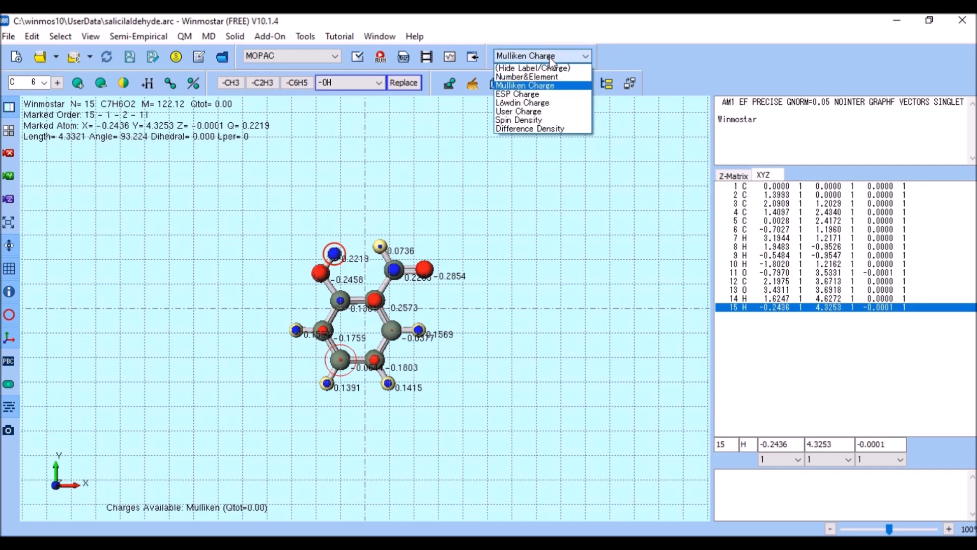
click(539, 86)
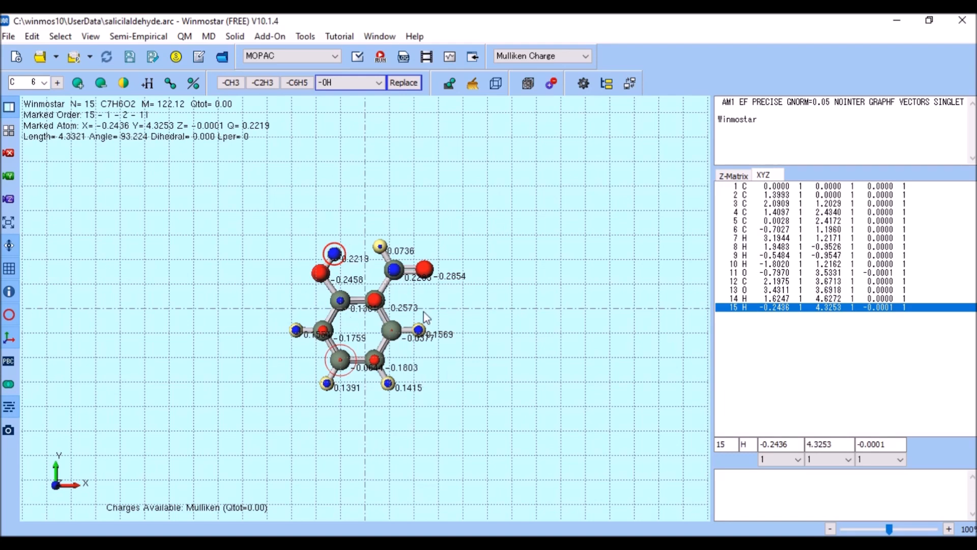
click(569, 56)
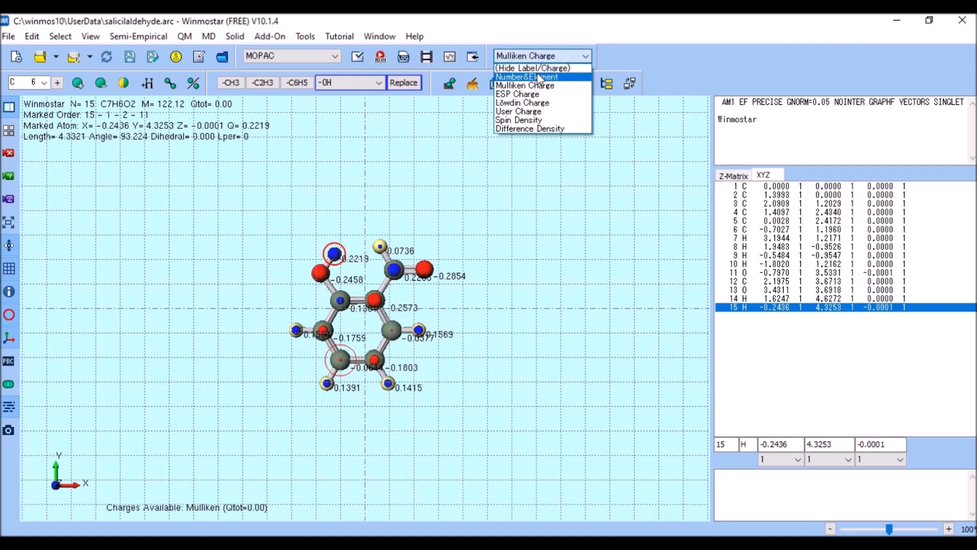
click(539, 77)
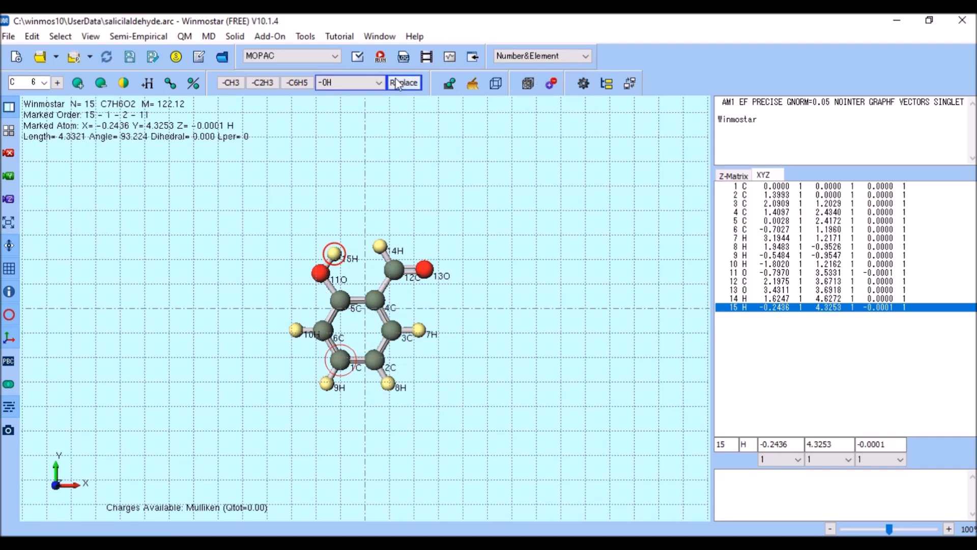
- Import the MO and density results from salicilaldehyde.mgf and place the MO plot window clear of the molecule
click(474, 56)
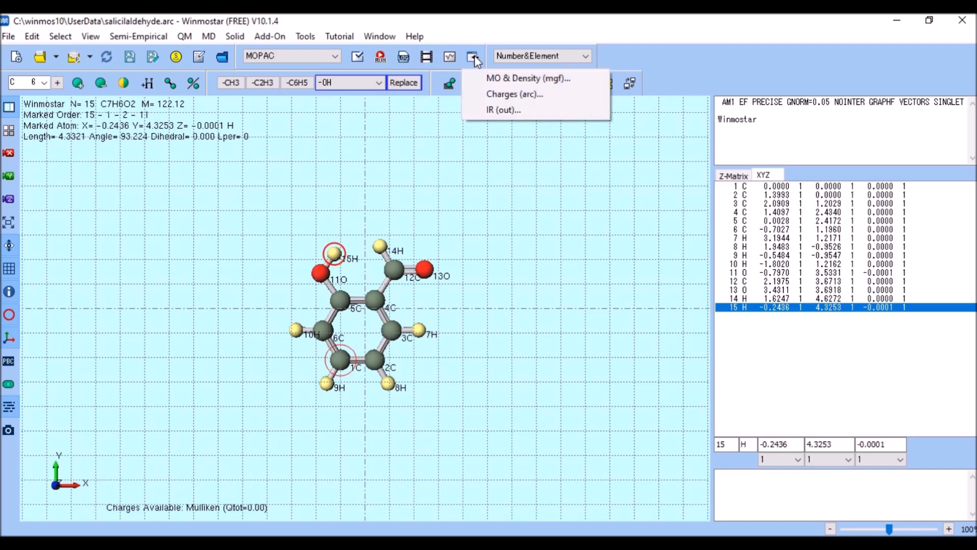
click(535, 78)
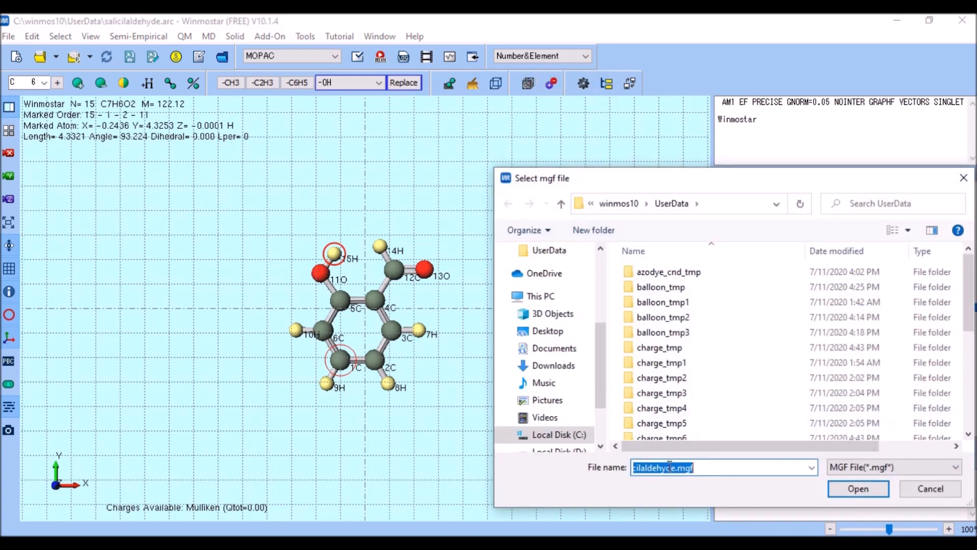
click(860, 488)
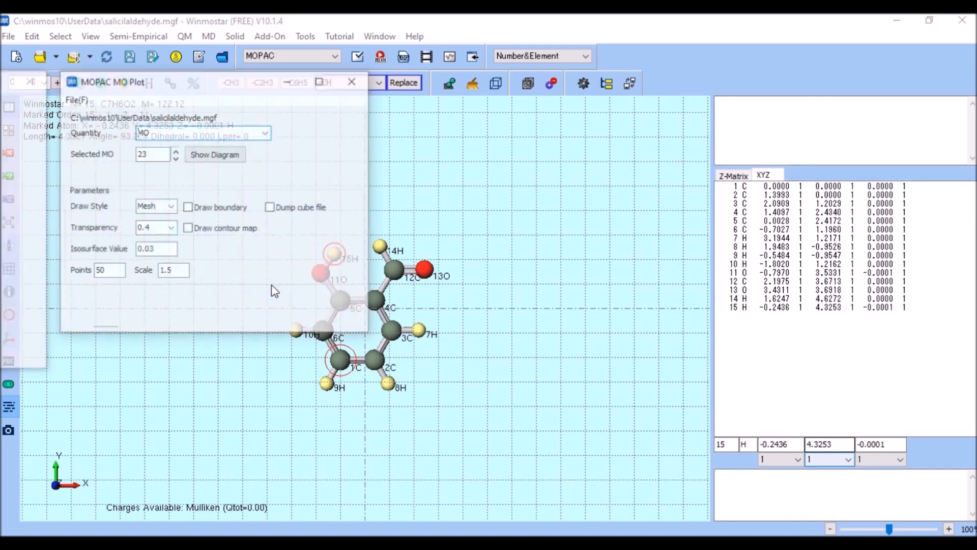
drag(176, 83, 649, 78)
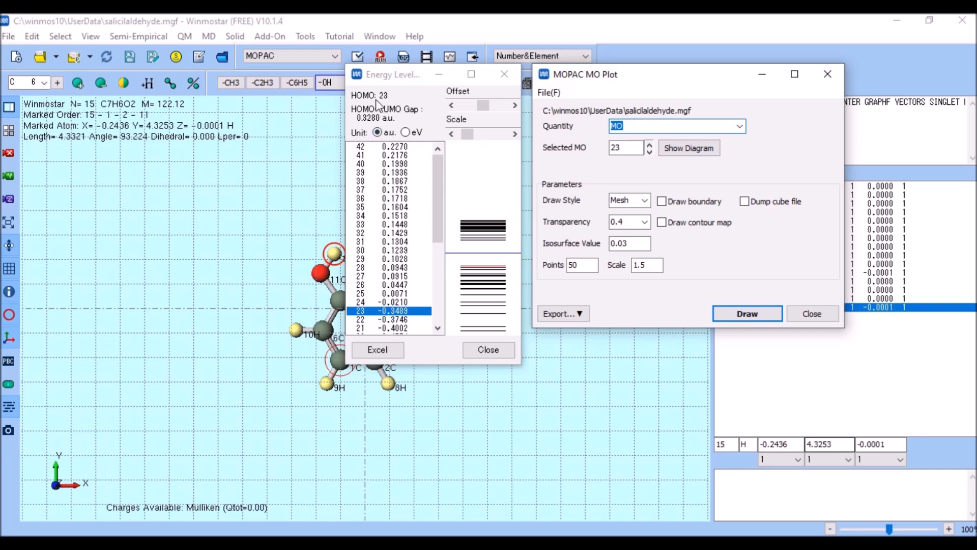
- Examine the orbital energy list from its lowest to its highest level, including orbitals 1, 42 and the HOMO, 23
scroll(402, 326, down, 7)
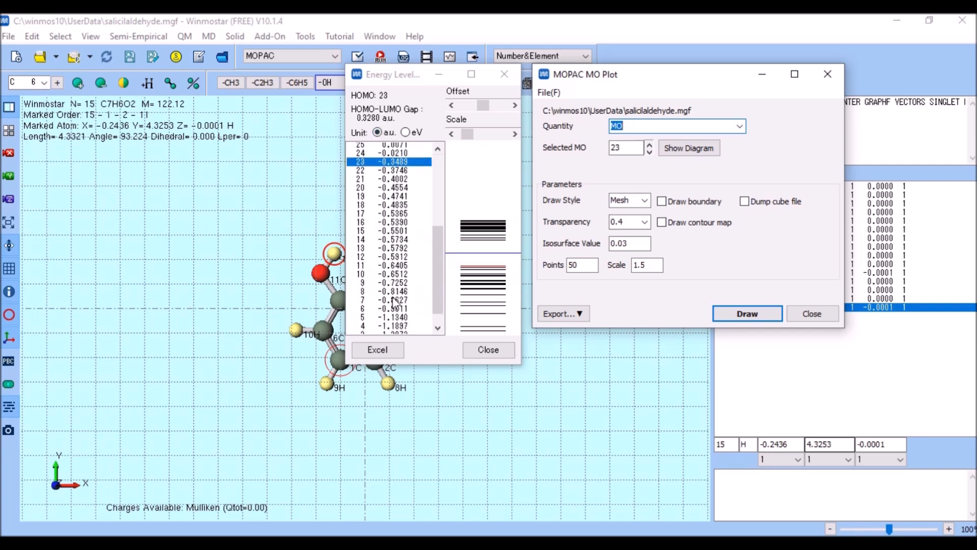
click(392, 328)
drag(438, 277, 431, 164)
click(387, 147)
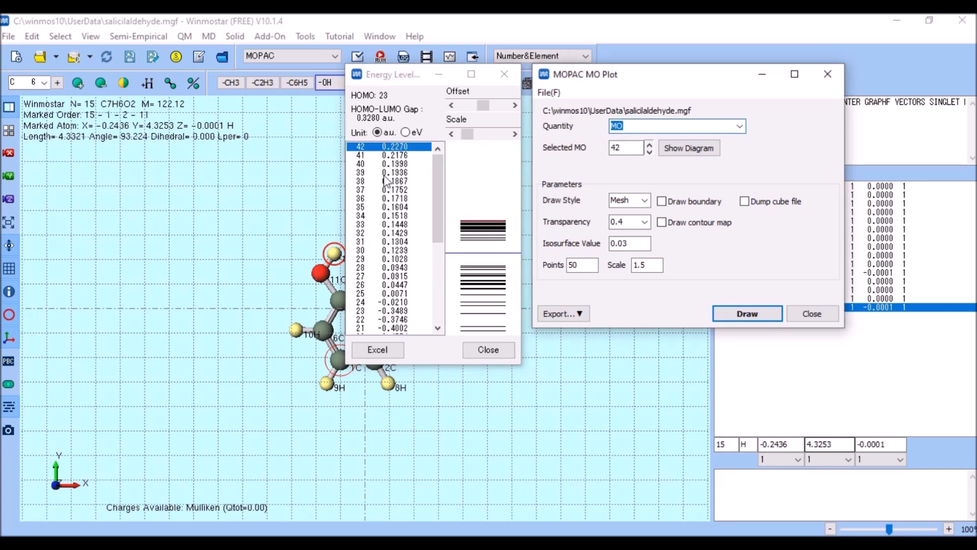
click(376, 104)
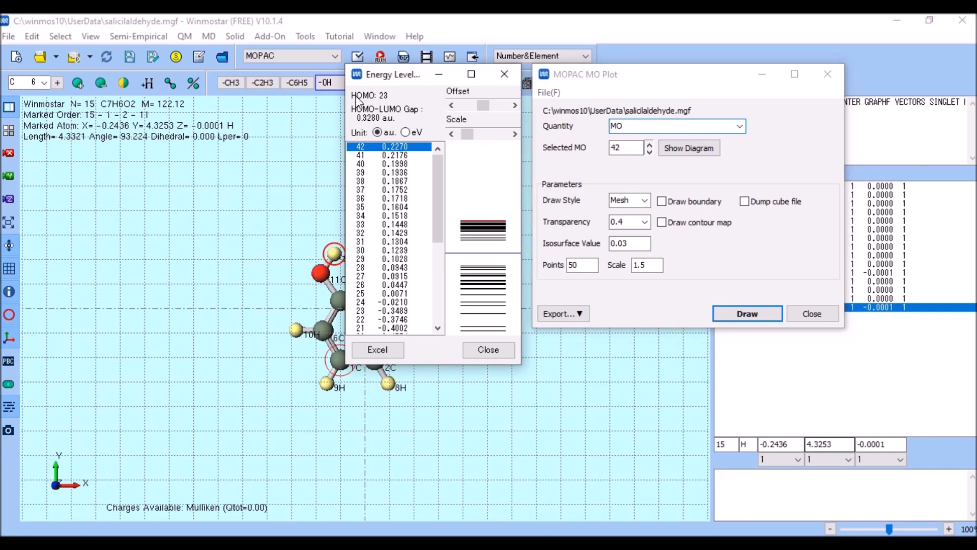
drag(437, 211, 436, 300)
click(399, 327)
scroll(399, 327, up, 4)
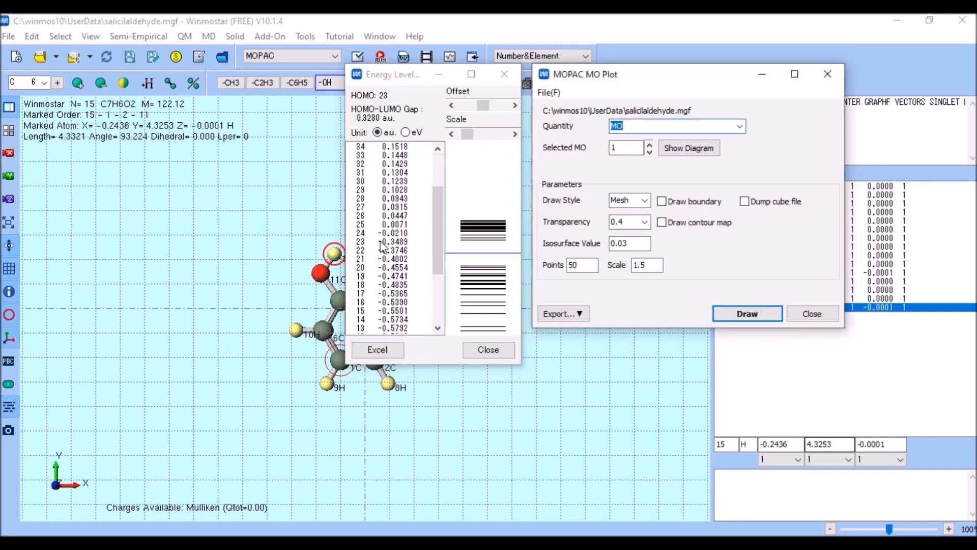
click(381, 242)
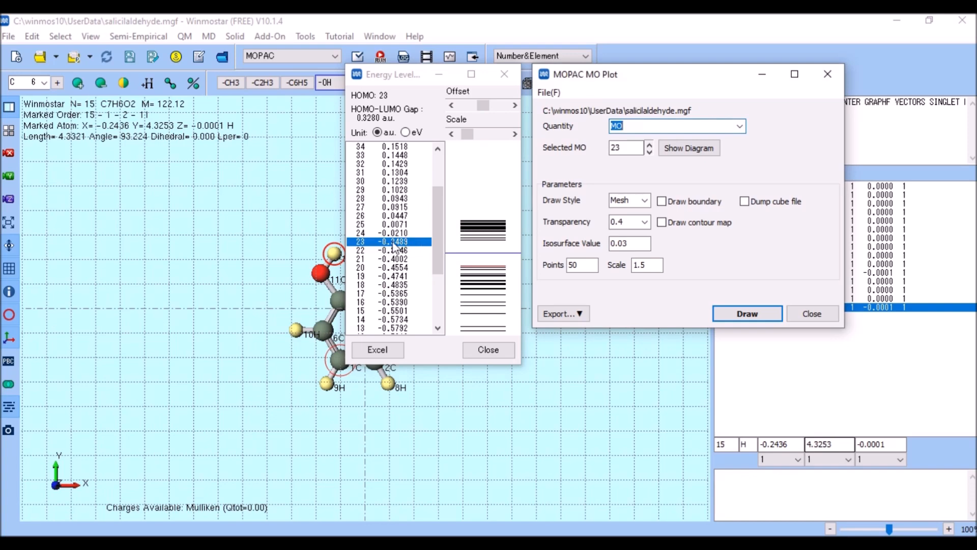
- Select orbital 1 in the energy level list and switch the energy unit to eV
scroll(390, 201, up, 3)
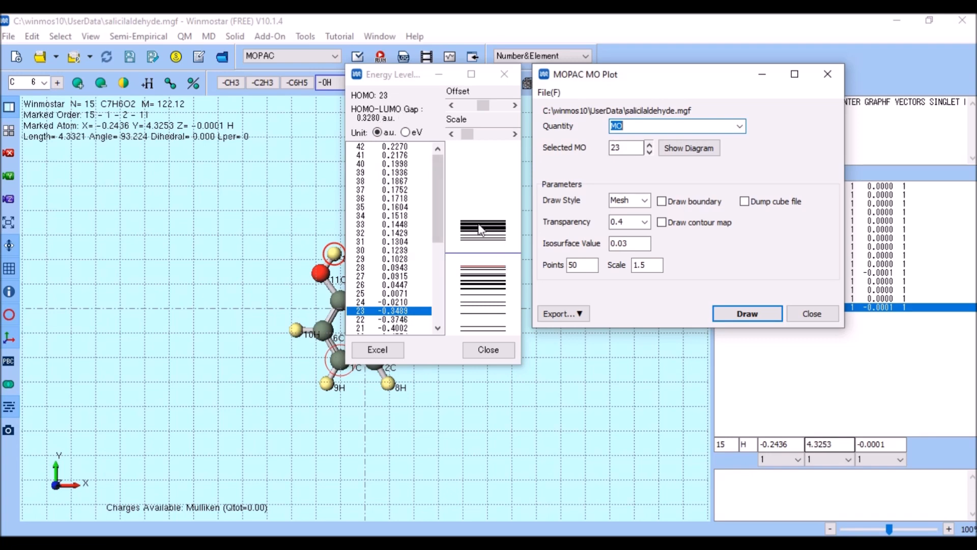
scroll(376, 305, down, 7)
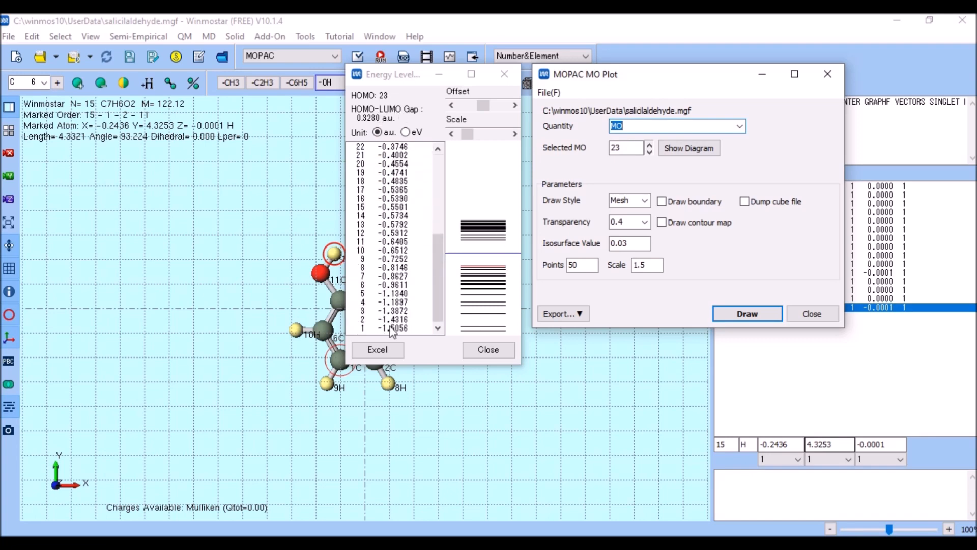
click(391, 328)
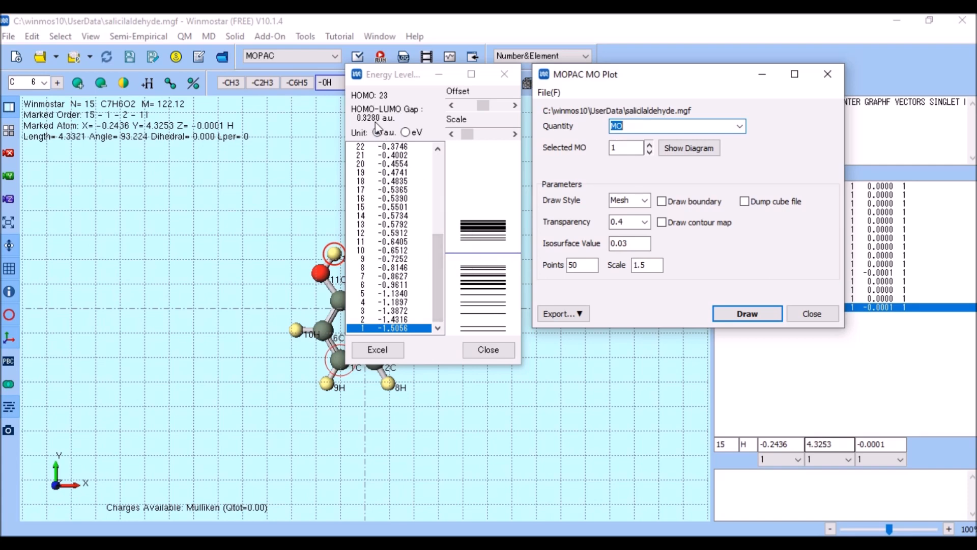
click(405, 133)
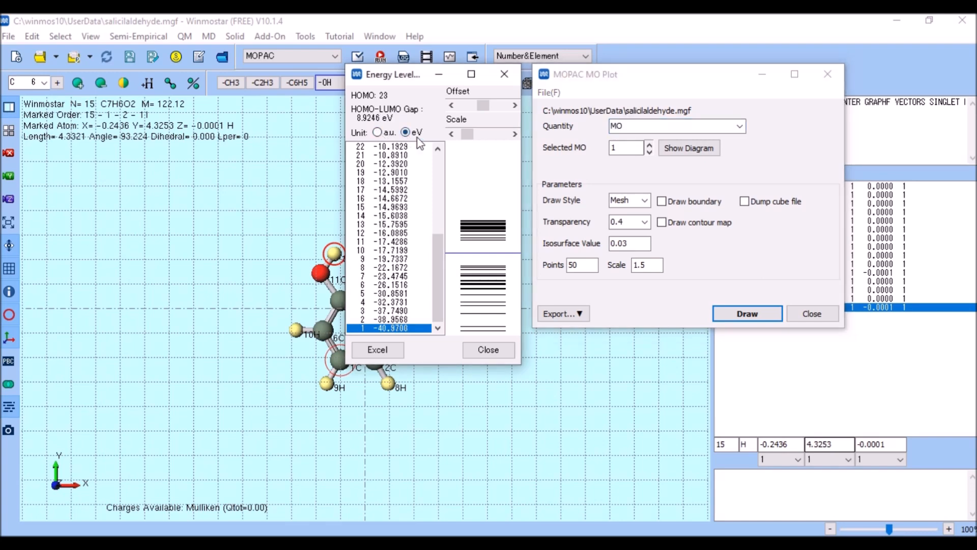
- Locate orbitals 11, 10, 5 and 1 from the energy list in the energy level diagram
click(400, 266)
click(397, 243)
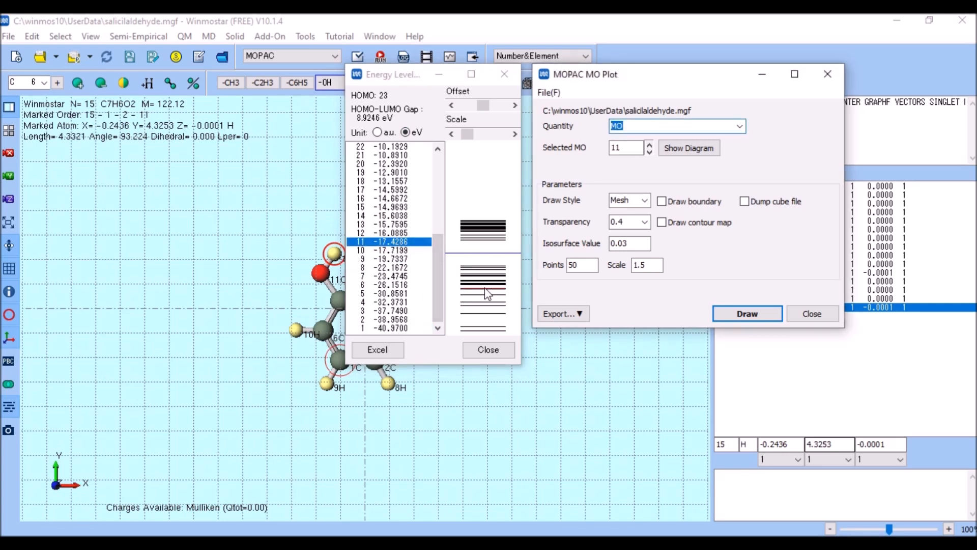
click(379, 250)
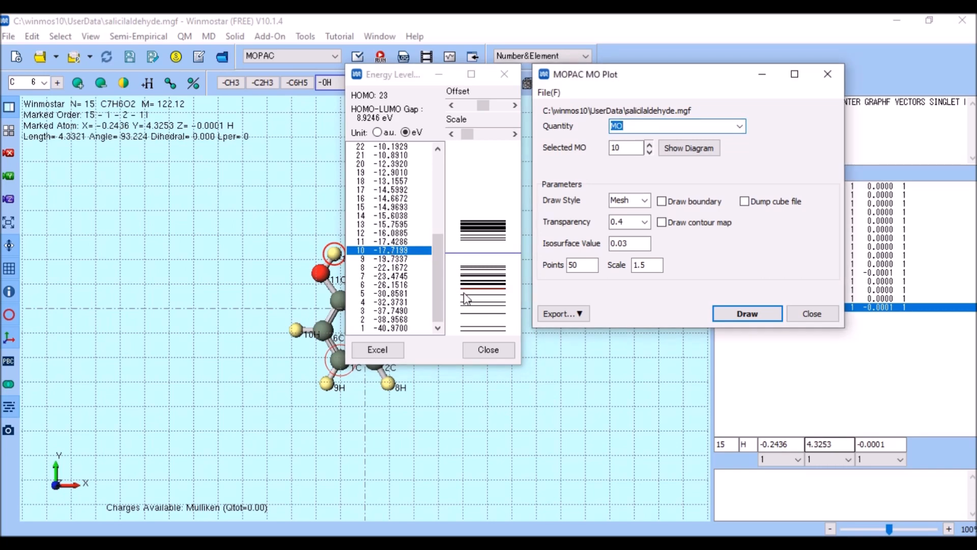
click(392, 295)
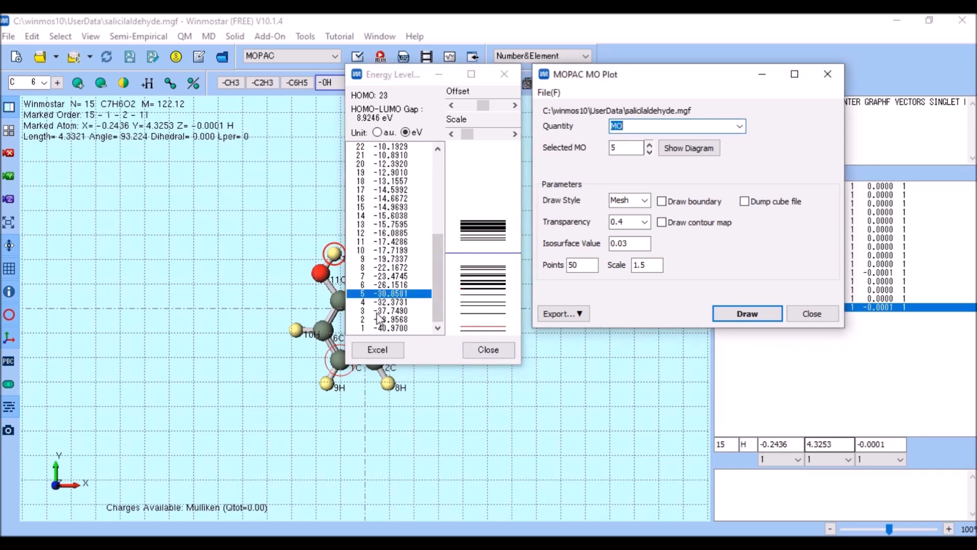
click(391, 328)
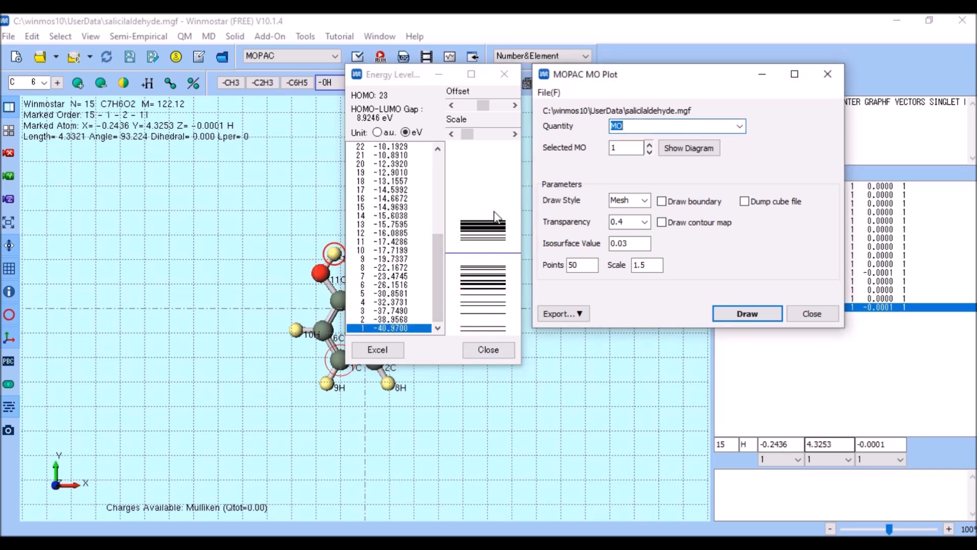
- Shift the energy level diagram's offset and locate orbitals 2, 3 and 5 among its lowest levels
drag(477, 108, 480, 109)
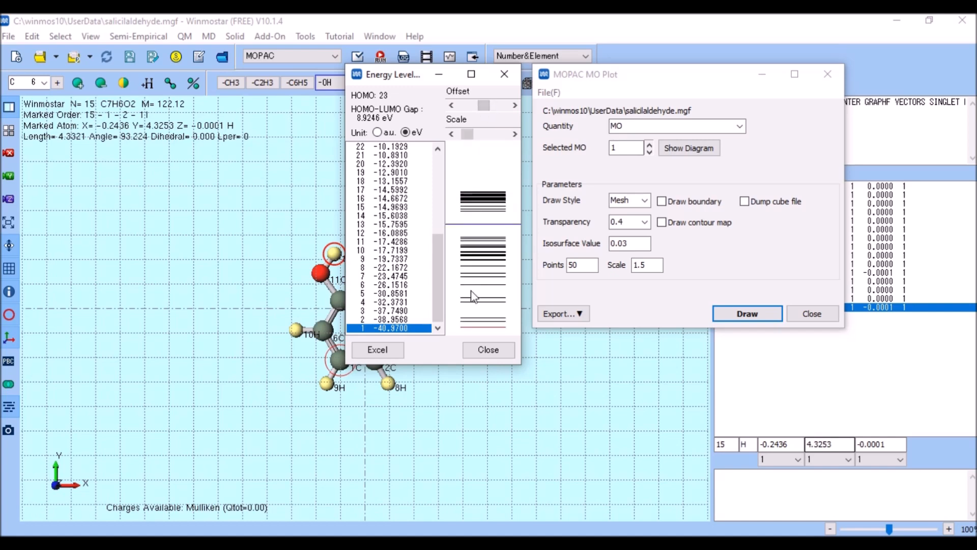
click(400, 319)
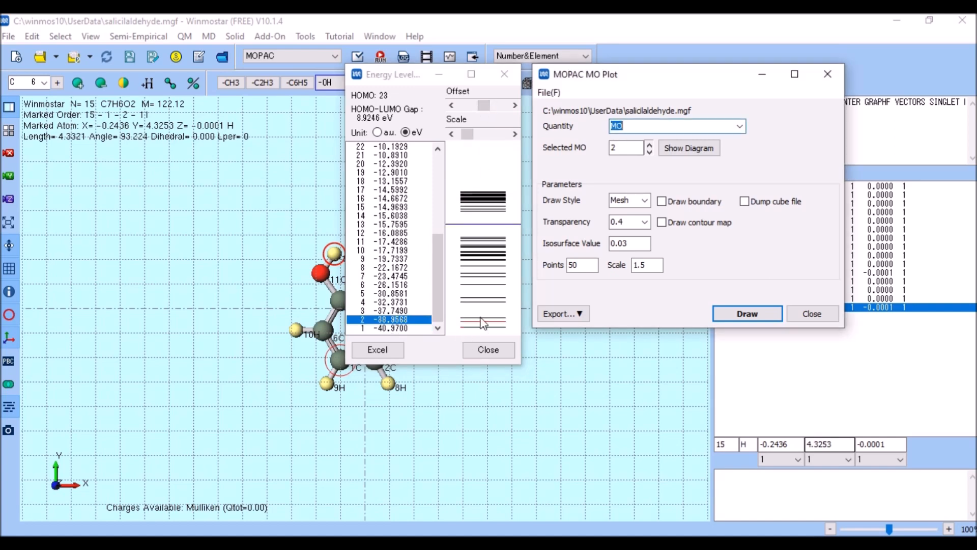
click(387, 312)
click(394, 294)
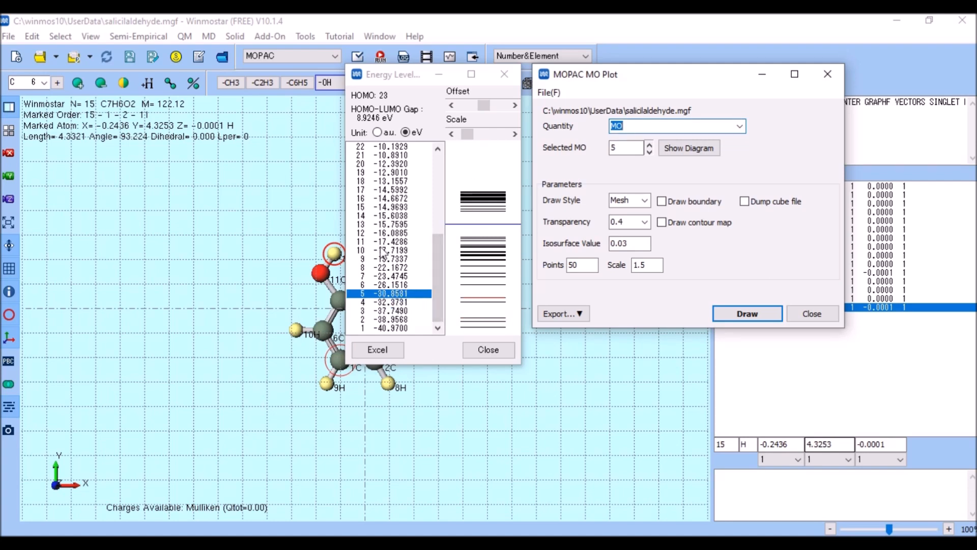
- Locate orbital 29 in the energy level diagram and enlarge the diagram's scale to separate the levels
scroll(382, 252, up, 7)
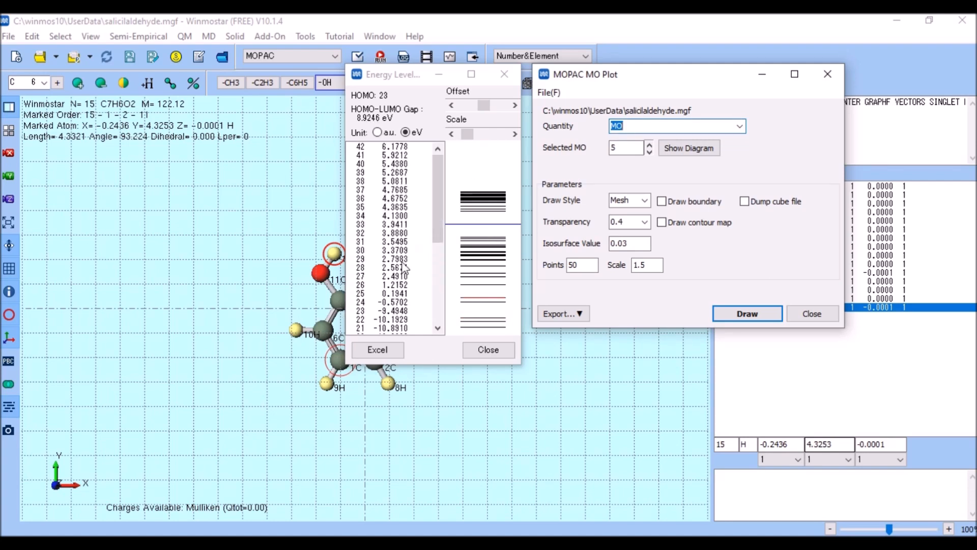
click(399, 259)
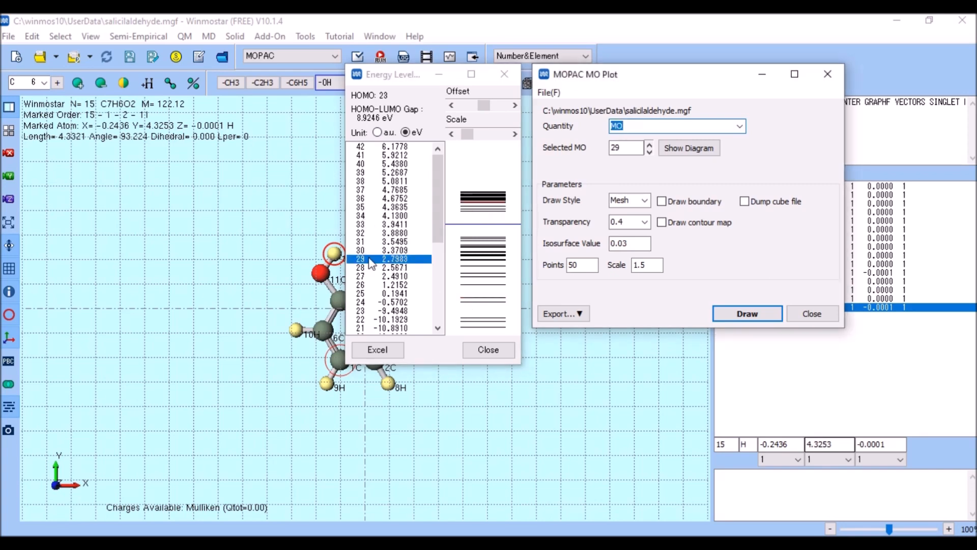
drag(465, 133, 477, 136)
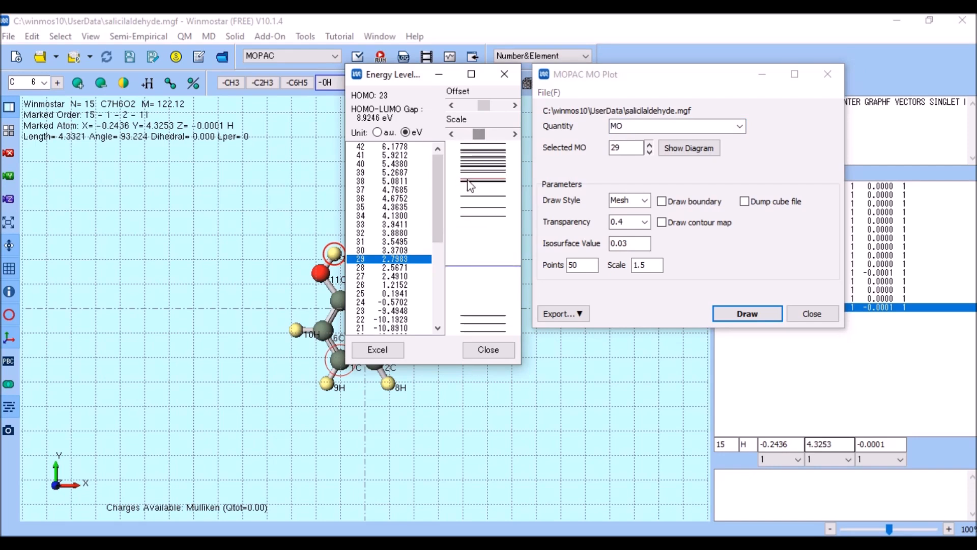
drag(473, 138, 468, 138)
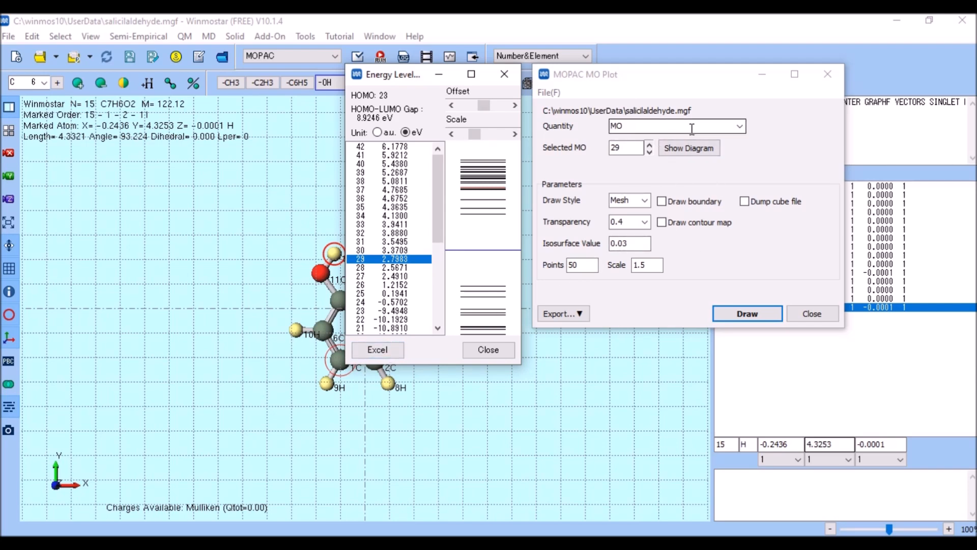
- Plot the HOMO, orbital 23, with MO as the quantity and inspect its lobes from several angles
click(738, 128)
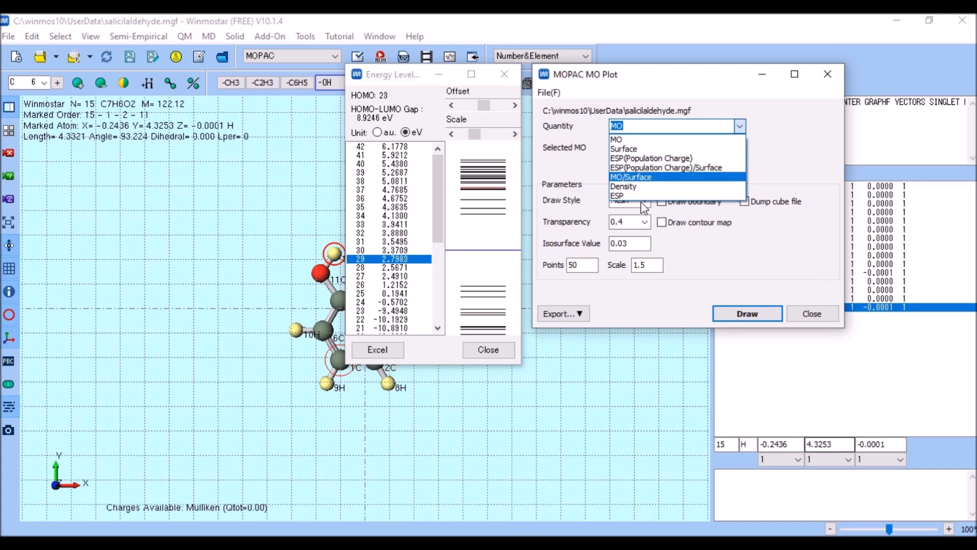
click(624, 140)
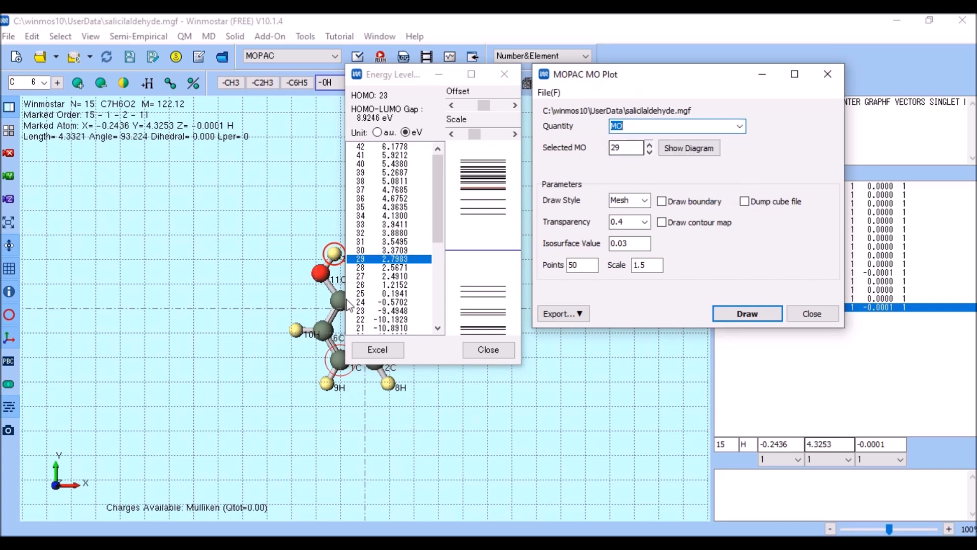
scroll(373, 244, down, 4)
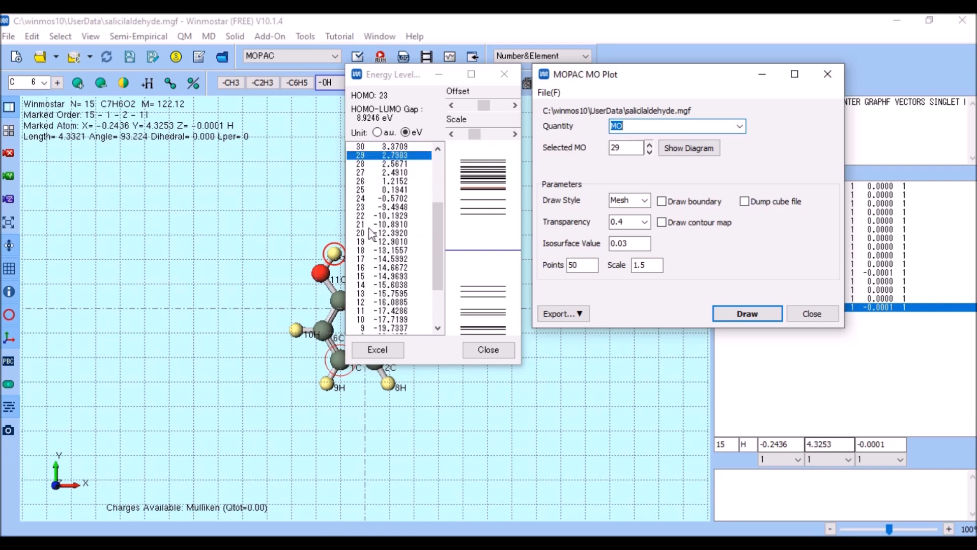
click(368, 207)
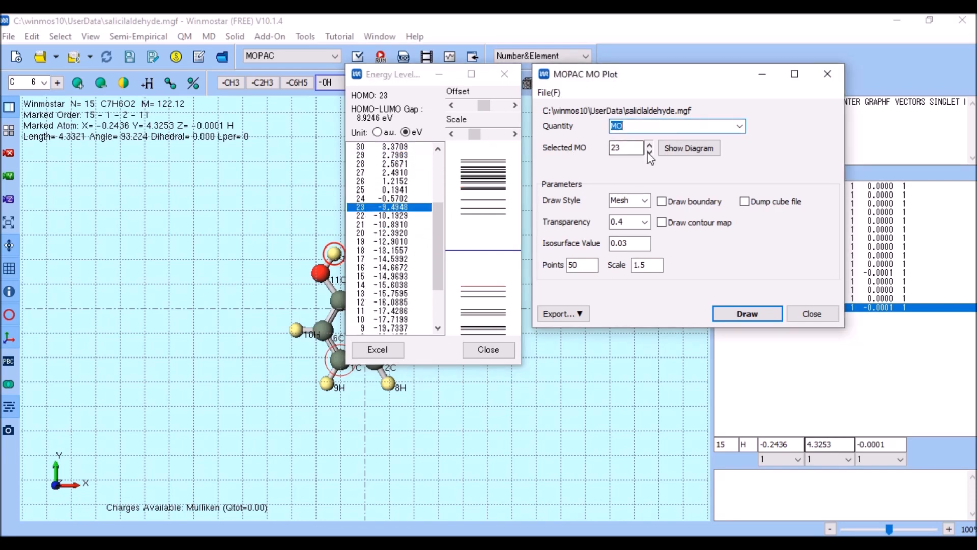
click(682, 153)
click(680, 153)
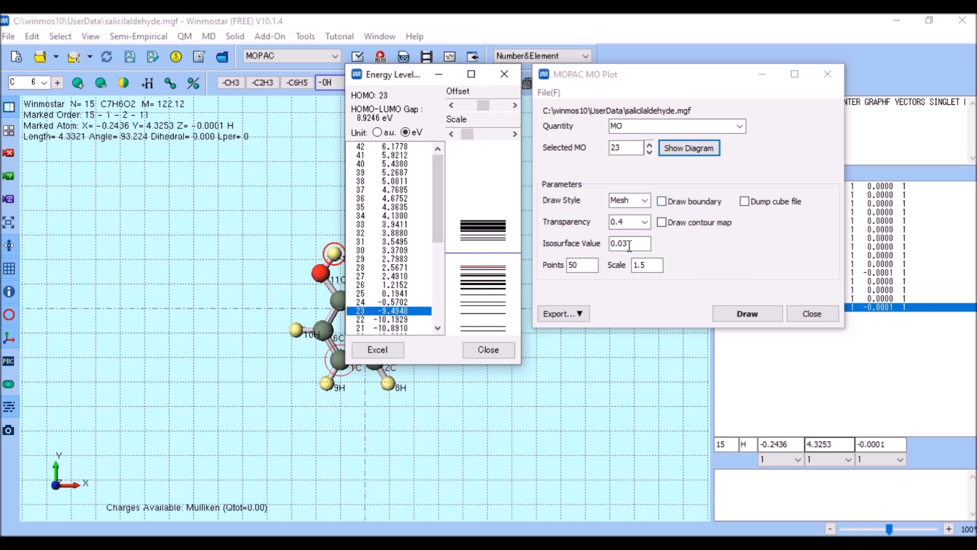
click(746, 315)
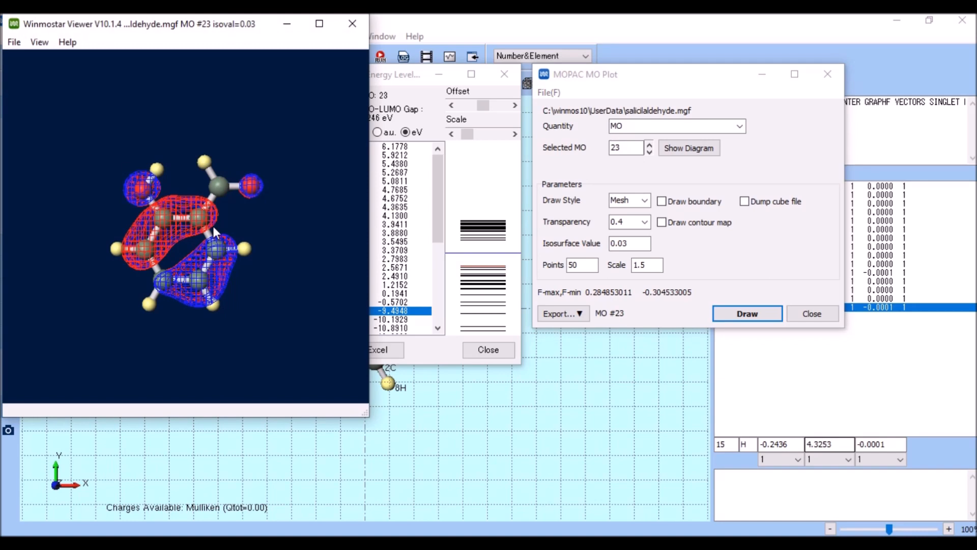
drag(220, 162, 163, 197)
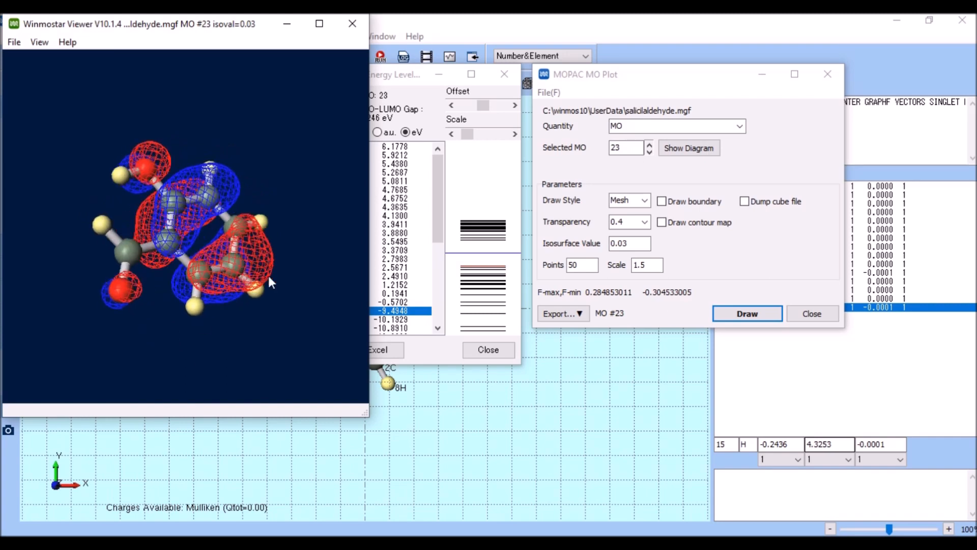
- Examine the orbitals above the HOMO, from 24 to 27, in the energy list and level diagram
click(631, 149)
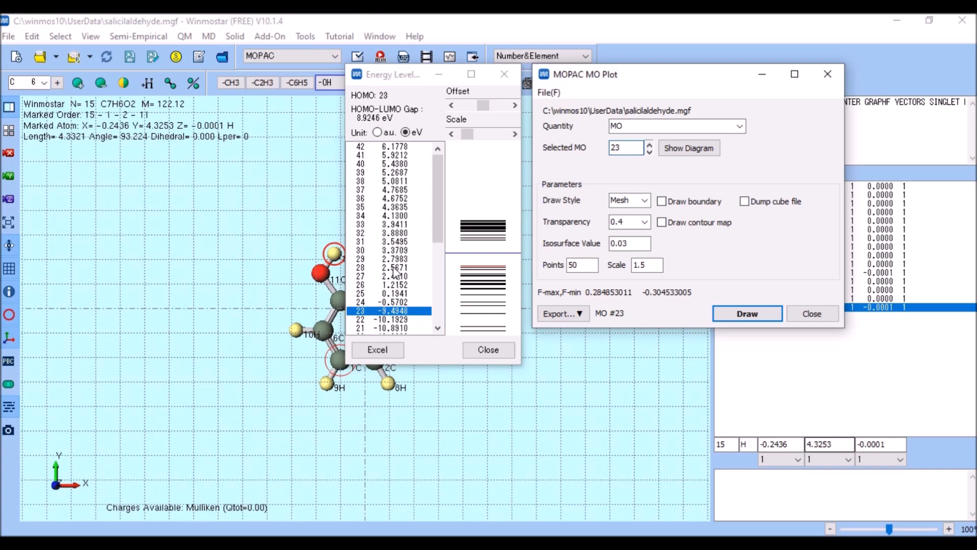
scroll(397, 269, down, 8)
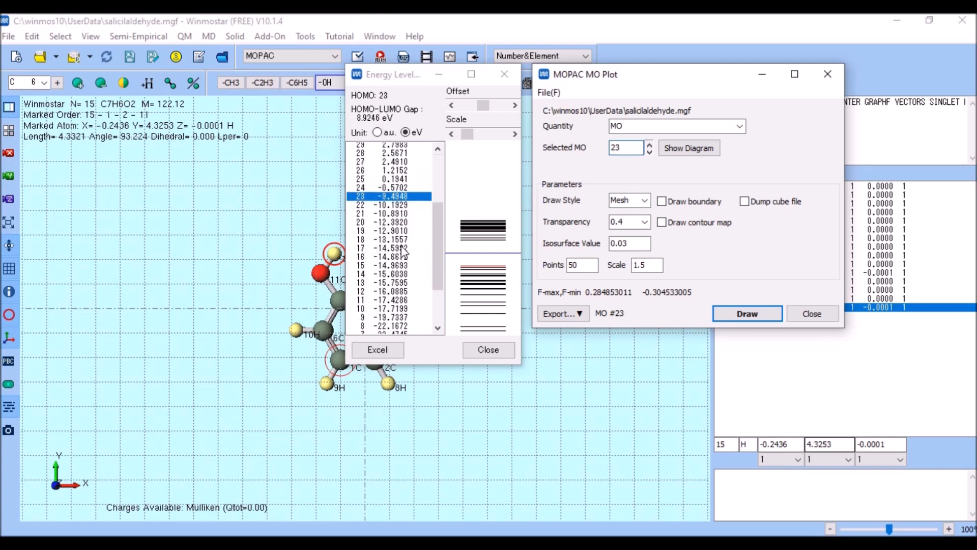
scroll(364, 201, up, 8)
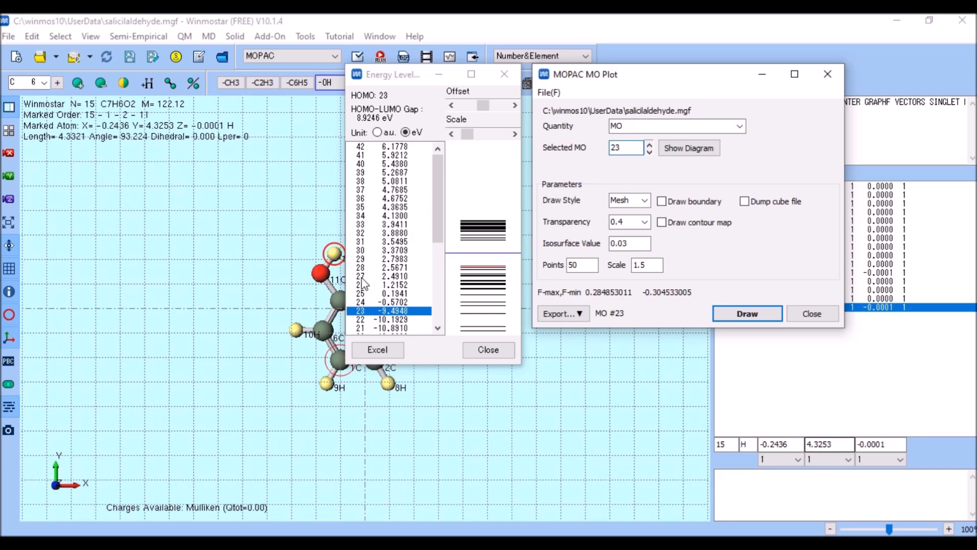
click(373, 303)
click(382, 294)
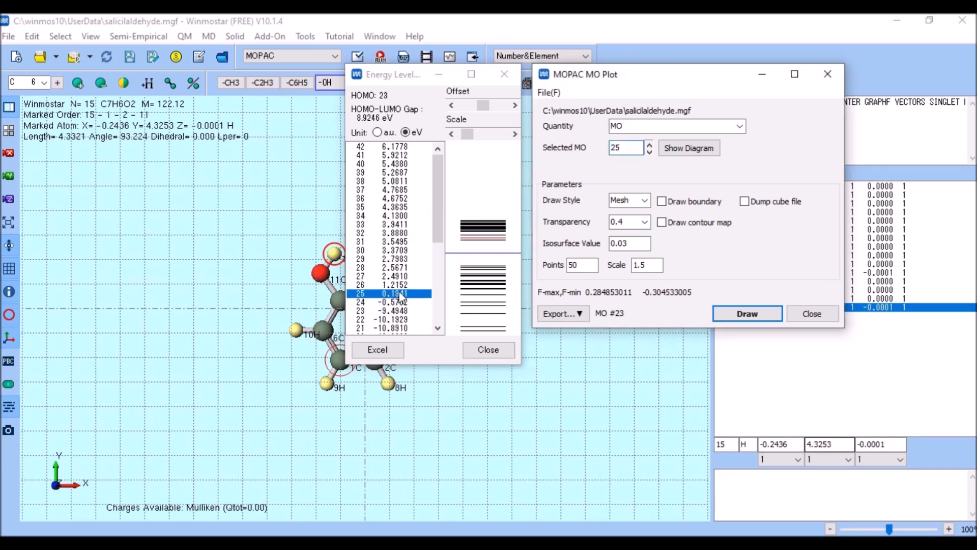
click(685, 148)
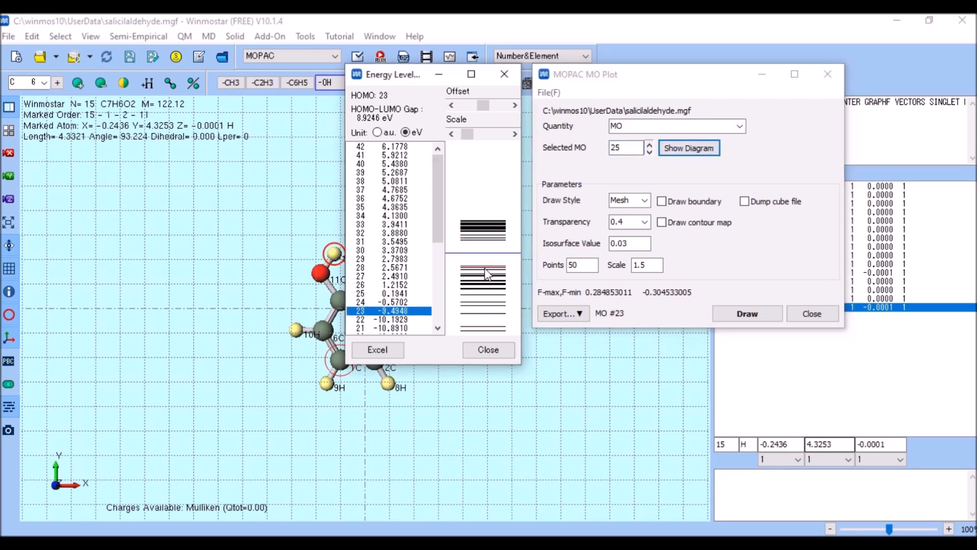
click(400, 303)
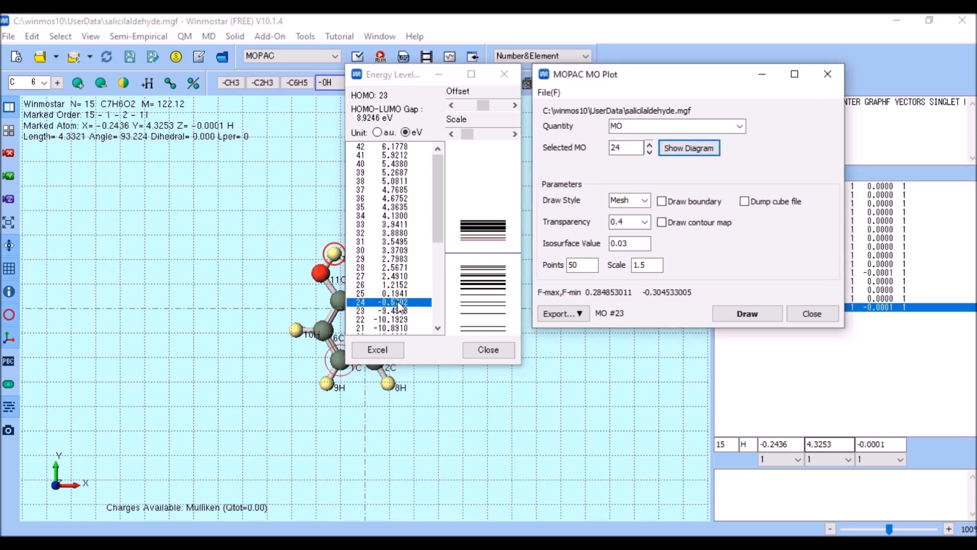
click(395, 294)
click(397, 285)
click(399, 276)
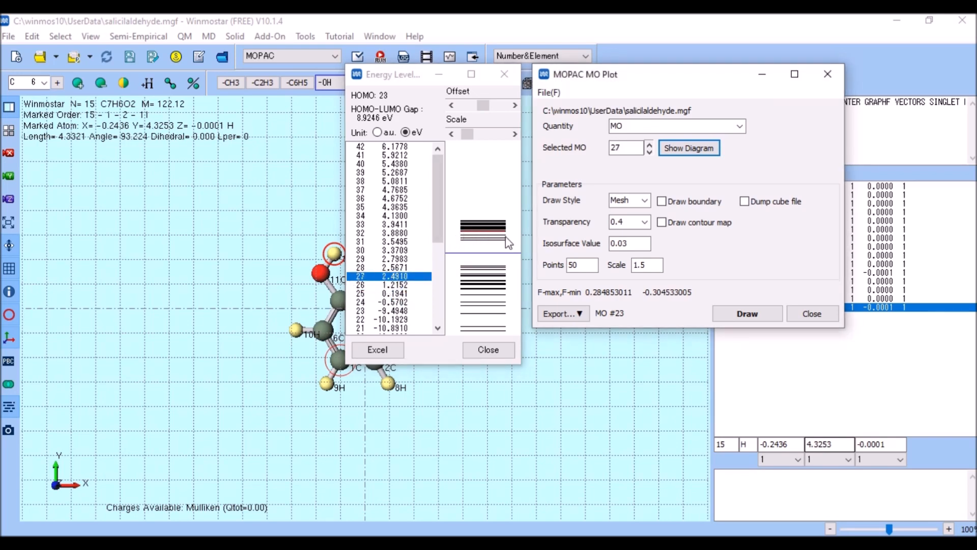
- Select orbital 25 in the energy list and draw its isosurface
click(389, 294)
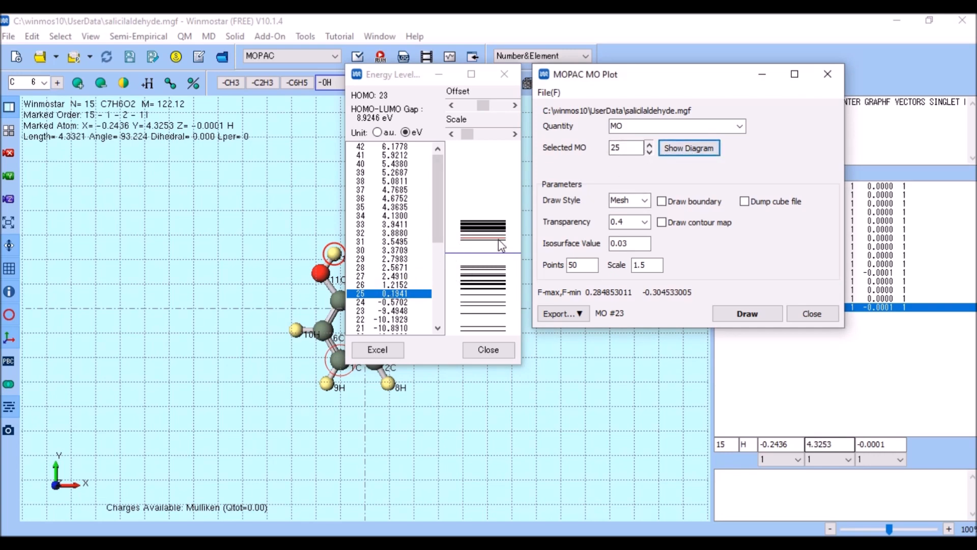
click(724, 314)
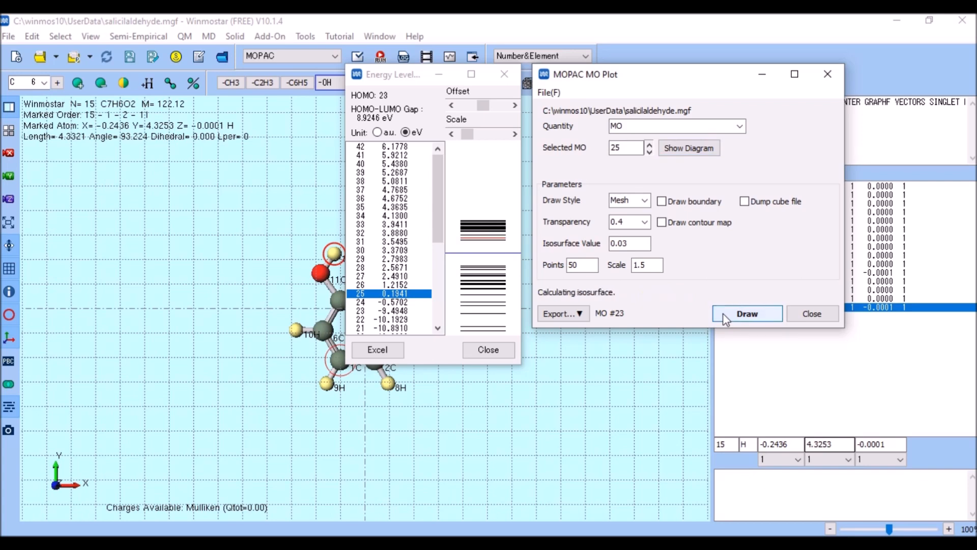
drag(135, 171, 136, 215)
- Look over the viewer's export options and set the orbital plot's background colour to White
click(15, 42)
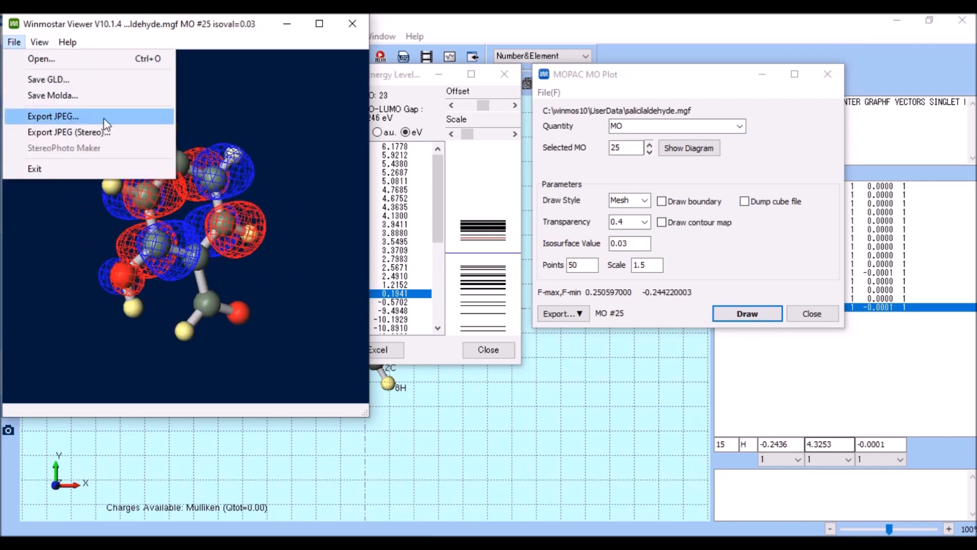
click(35, 44)
click(36, 43)
mouse_move(244, 95)
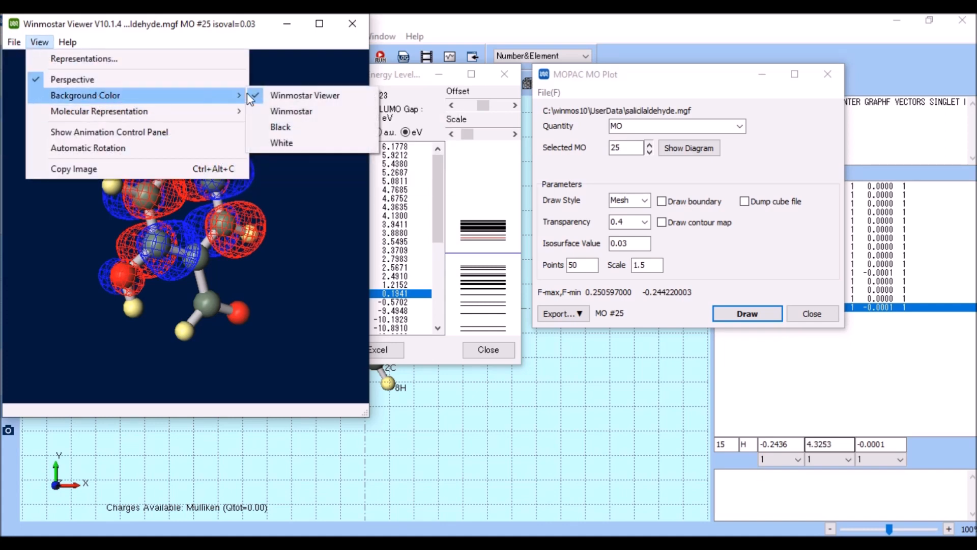
click(283, 140)
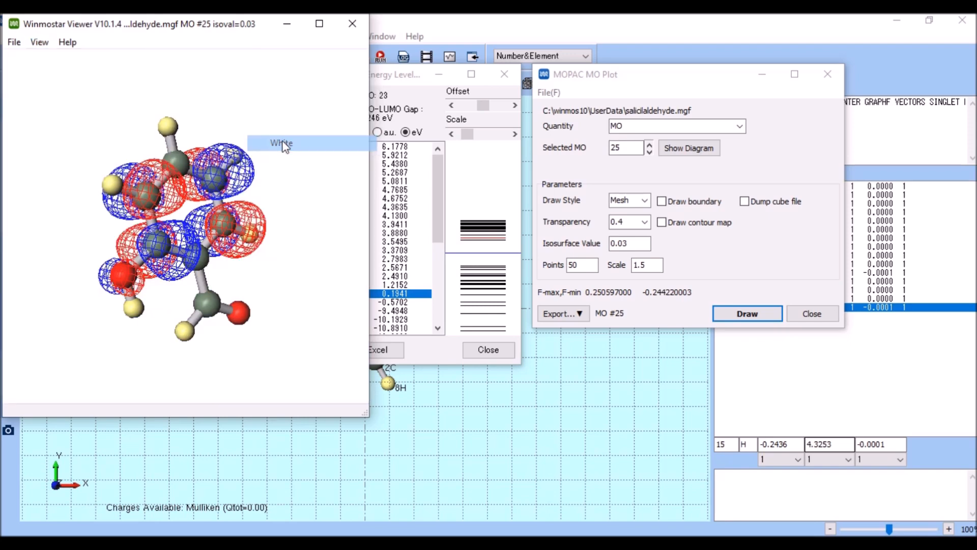
- Display the molecule in the orbital 25 plot as a Space-Filling Model
drag(206, 162, 117, 97)
click(38, 42)
mouse_move(100, 112)
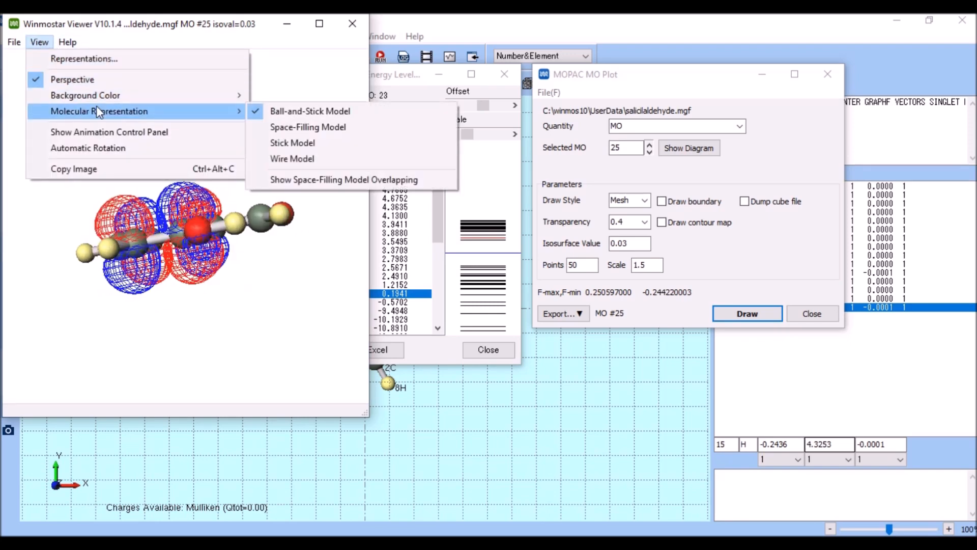
click(318, 128)
drag(246, 191, 261, 268)
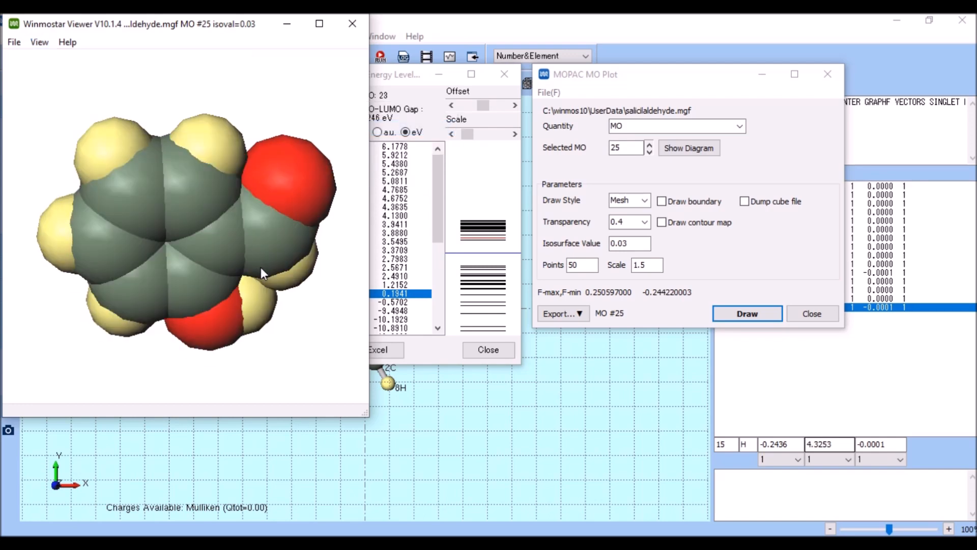
- Change the molecular representation in the orbital 25 plot to Stick Model
click(40, 42)
mouse_move(161, 111)
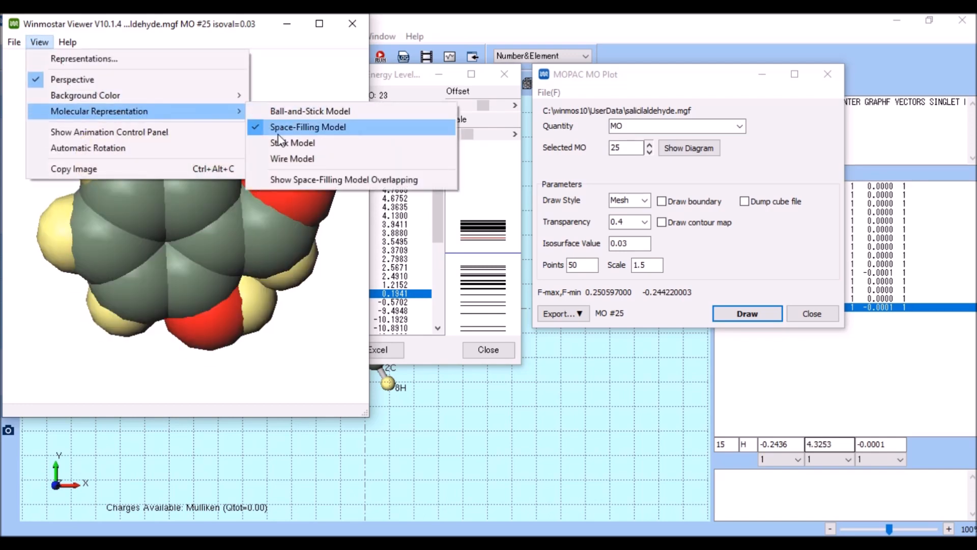
click(283, 140)
drag(198, 185, 197, 198)
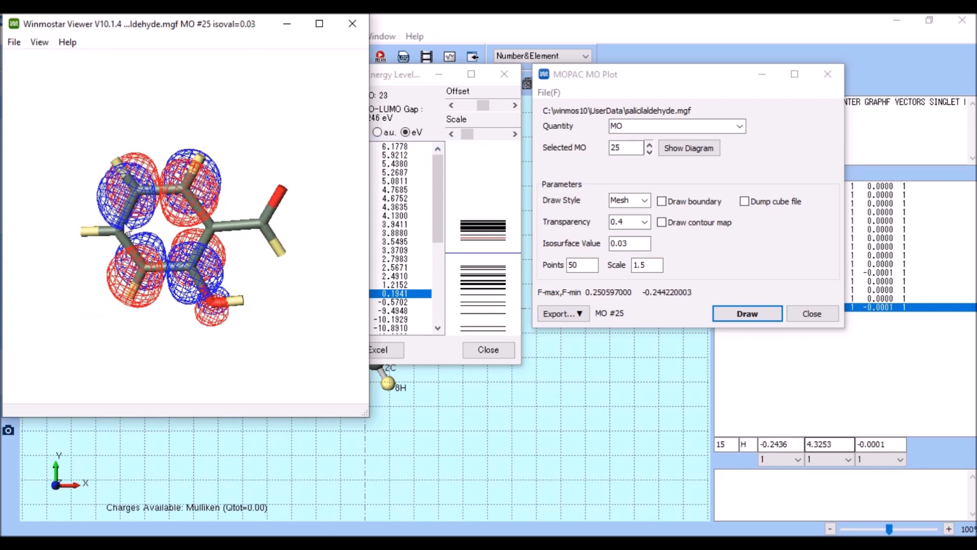
- Try the Winmostar Viewer and Winmostar background colours on the orbital 25 plot
click(40, 42)
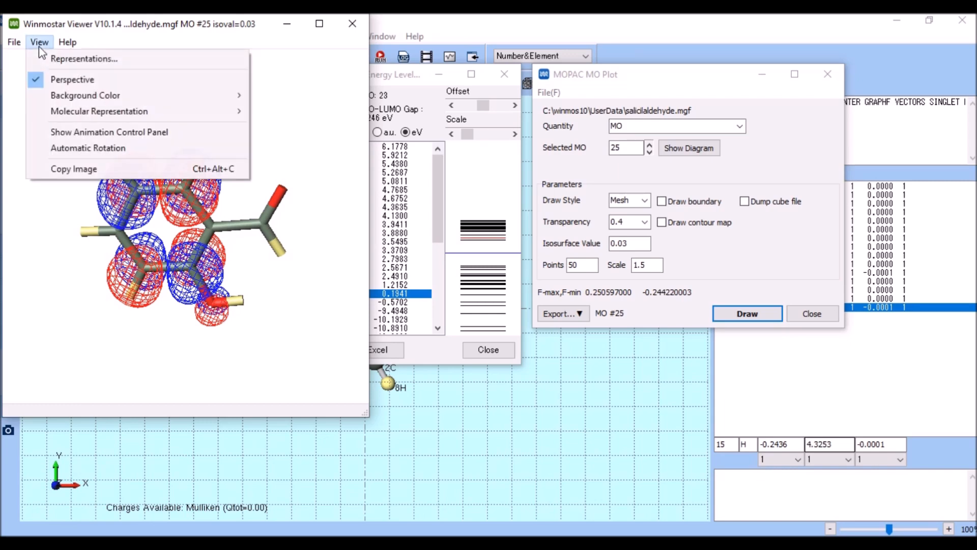
mouse_move(155, 97)
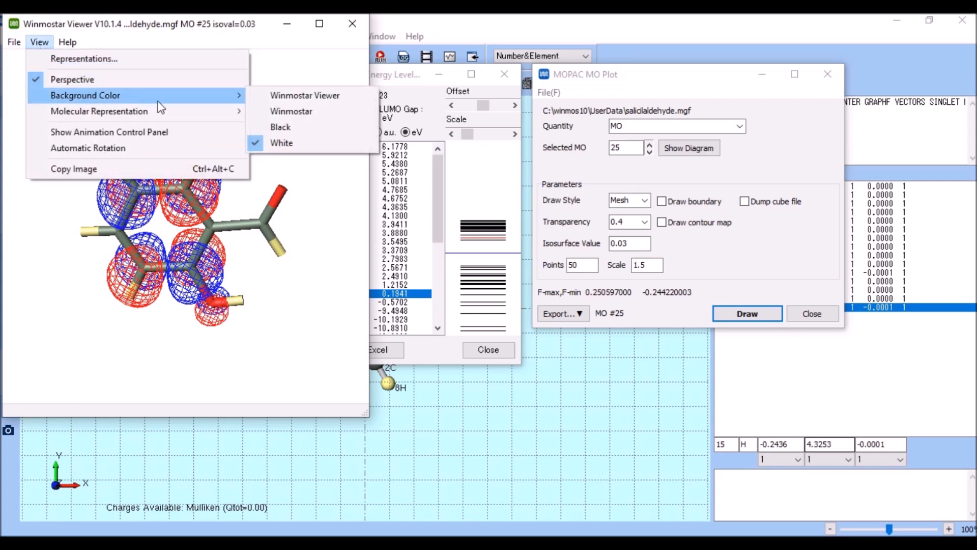
click(275, 96)
click(39, 40)
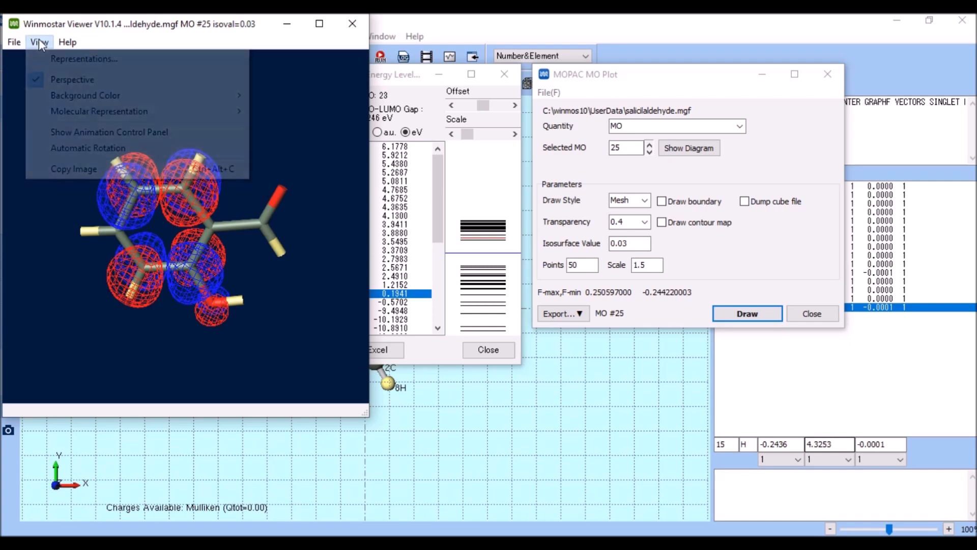
mouse_move(132, 96)
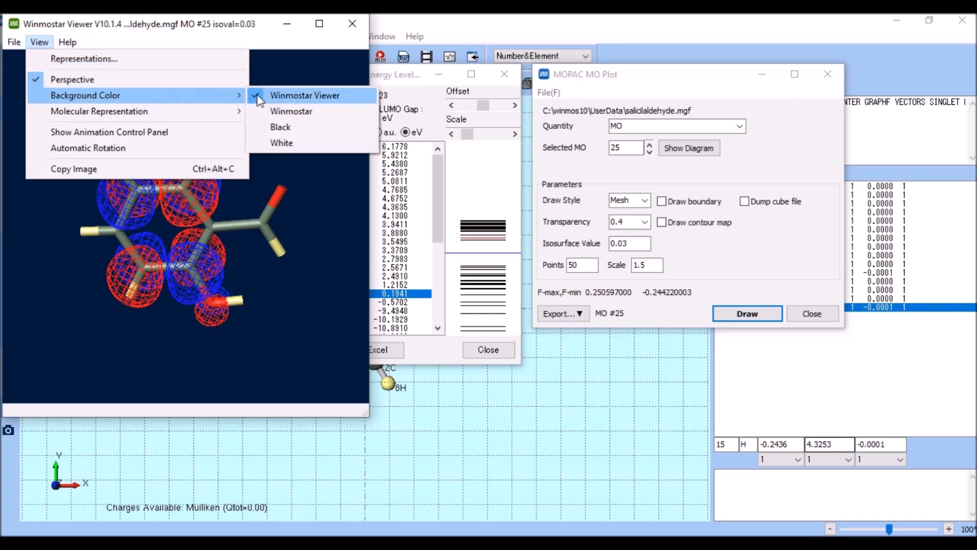
click(275, 111)
mouse_move(277, 112)
mouse_down()
mouse_move(211, 231)
mouse_move(199, 317)
mouse_move(200, 213)
mouse_move(242, 273)
mouse_move(248, 262)
mouse_move(585, 264)
mouse_up()
- Change the draw style to Solid and redraw the isosurface of orbital 25
click(644, 200)
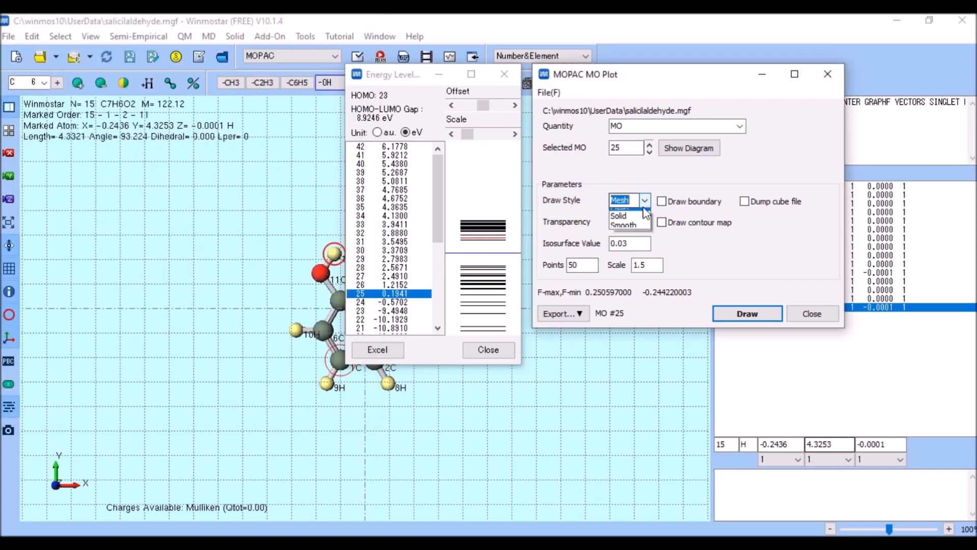
click(630, 223)
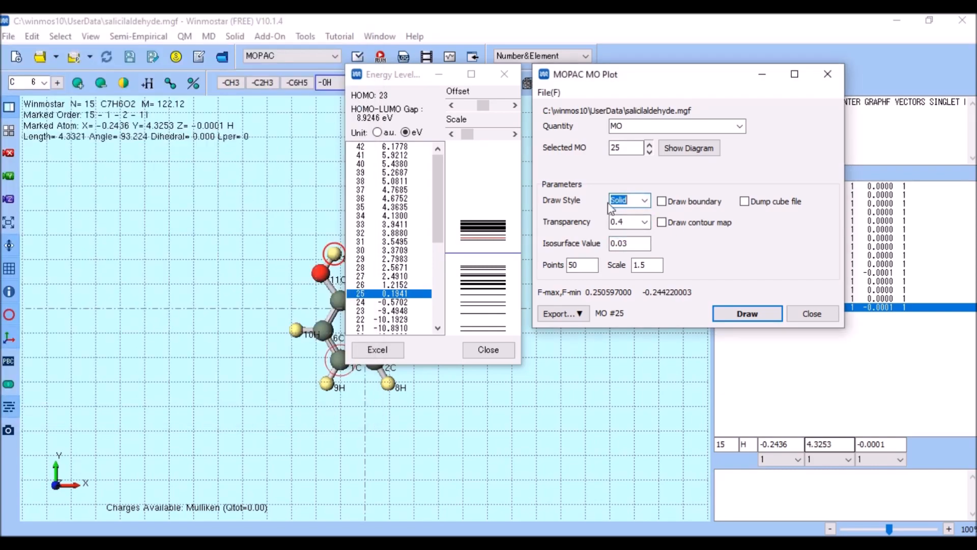
click(732, 315)
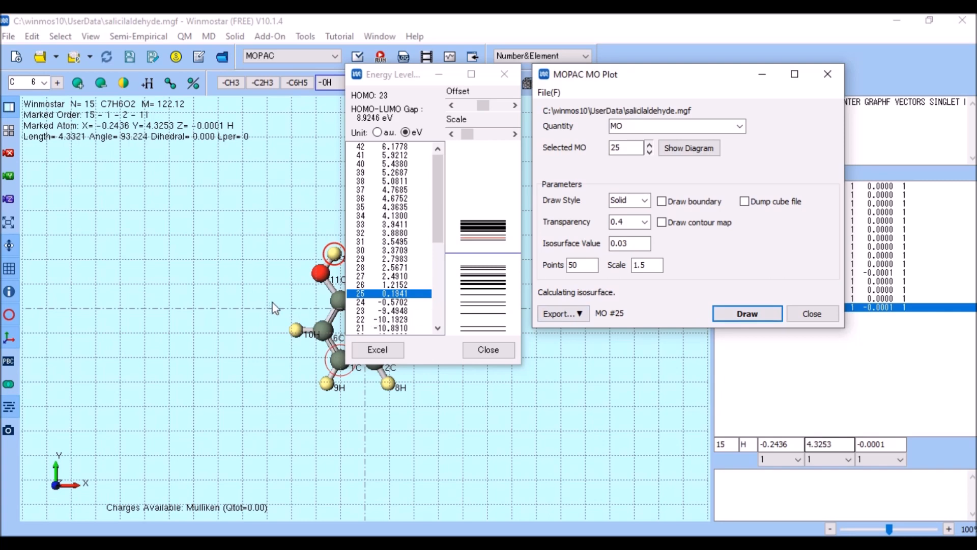
drag(257, 282, 203, 214)
- Set the background colour of the solid orbital 25 plot to White
click(38, 45)
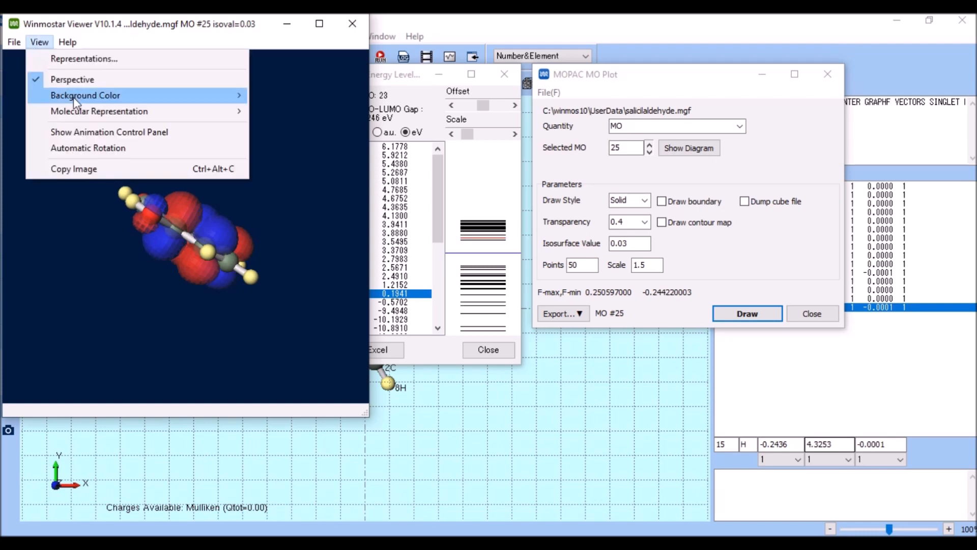
mouse_move(74, 97)
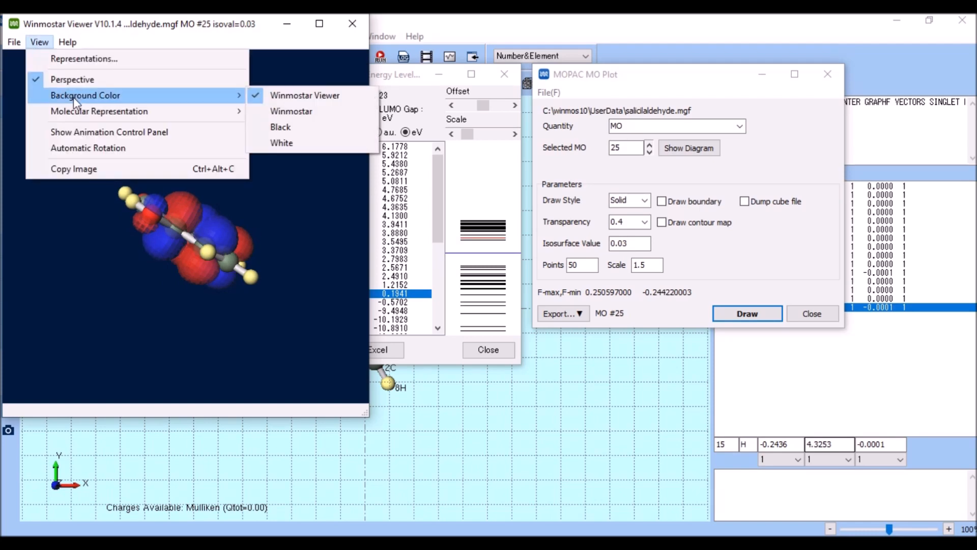
click(288, 143)
drag(211, 234, 221, 194)
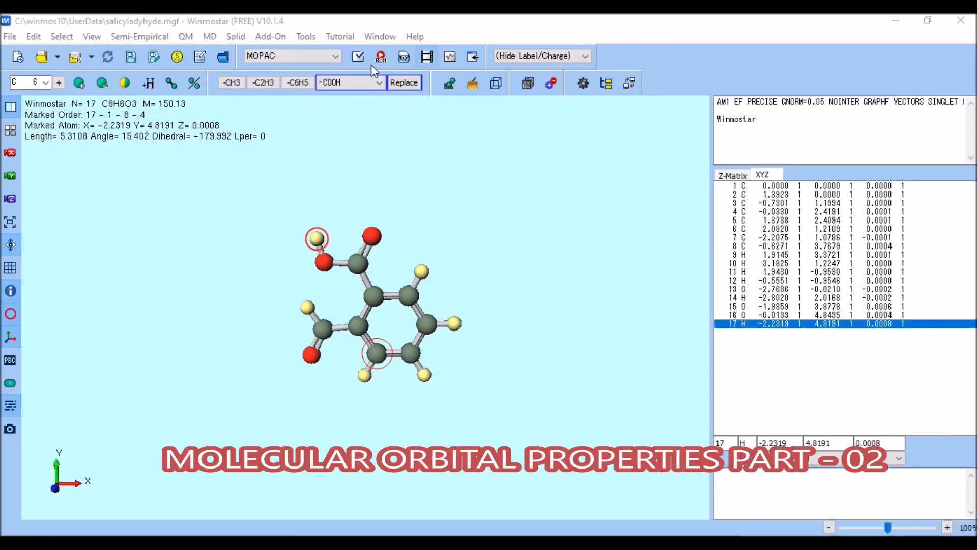
- Import the MO and density results of the C8H6O3 molecule from salicyladyhyde.mgf
click(476, 54)
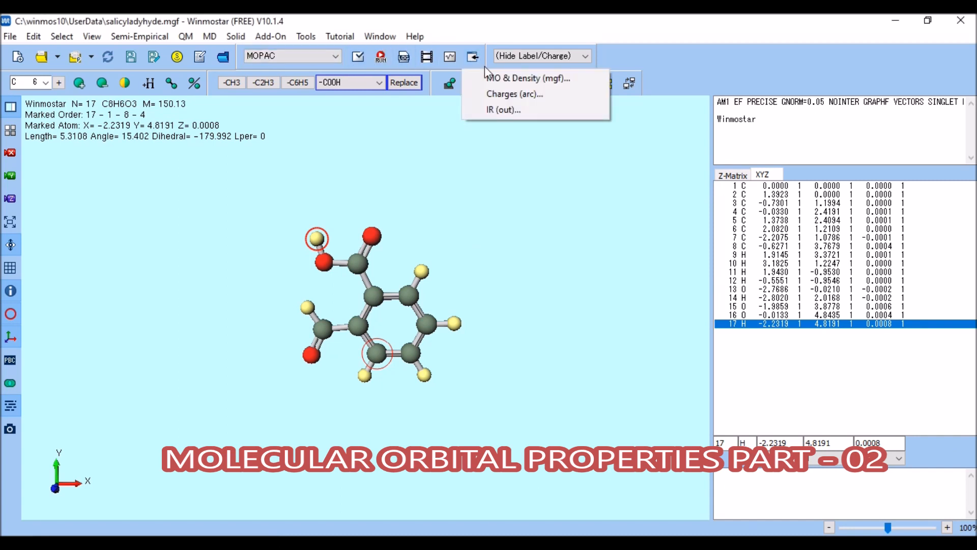
click(522, 79)
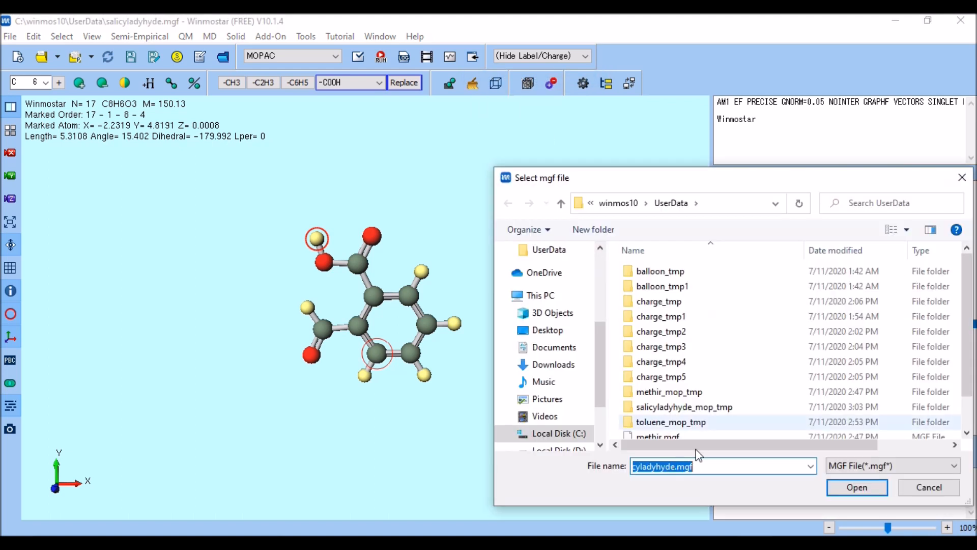
click(846, 489)
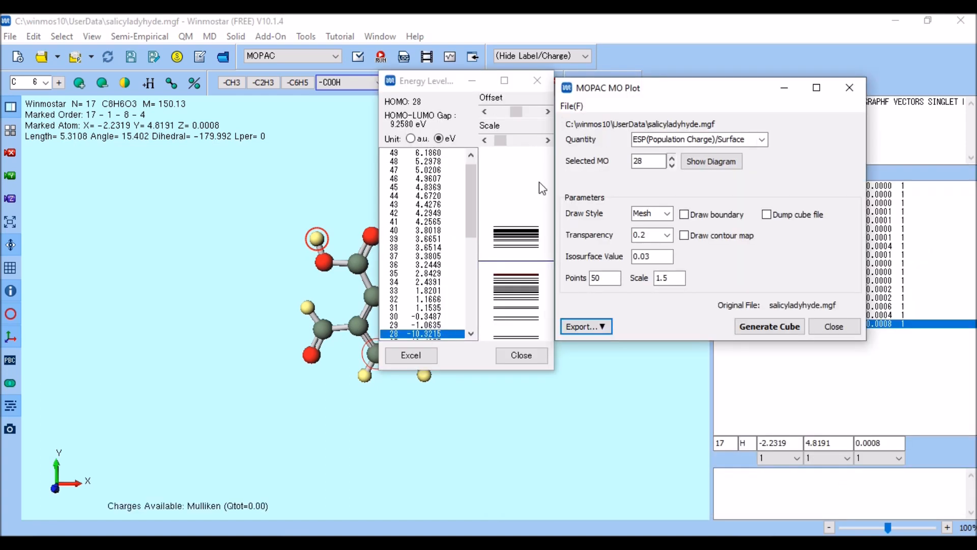
- Set the plot quantity to Surface and draw the molecular surface in Mesh style
click(762, 141)
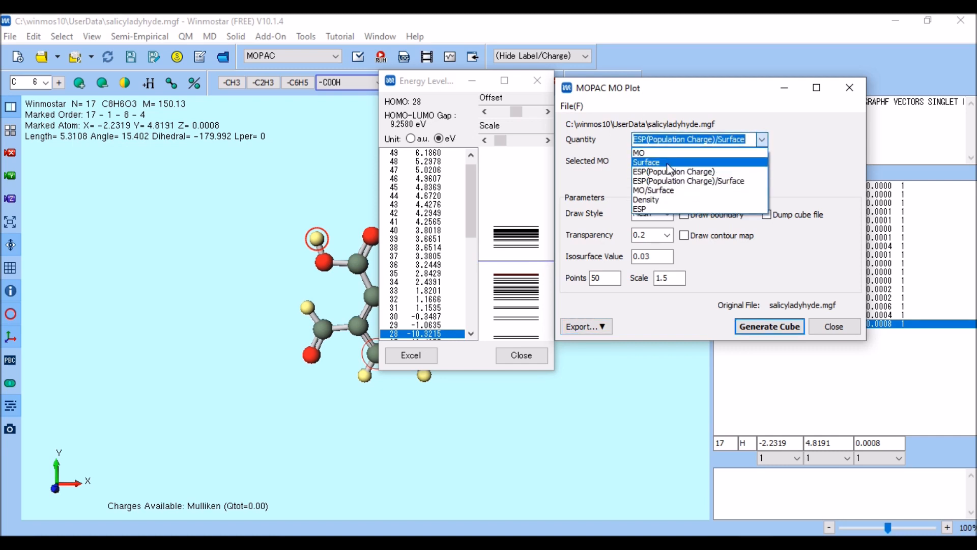
click(653, 153)
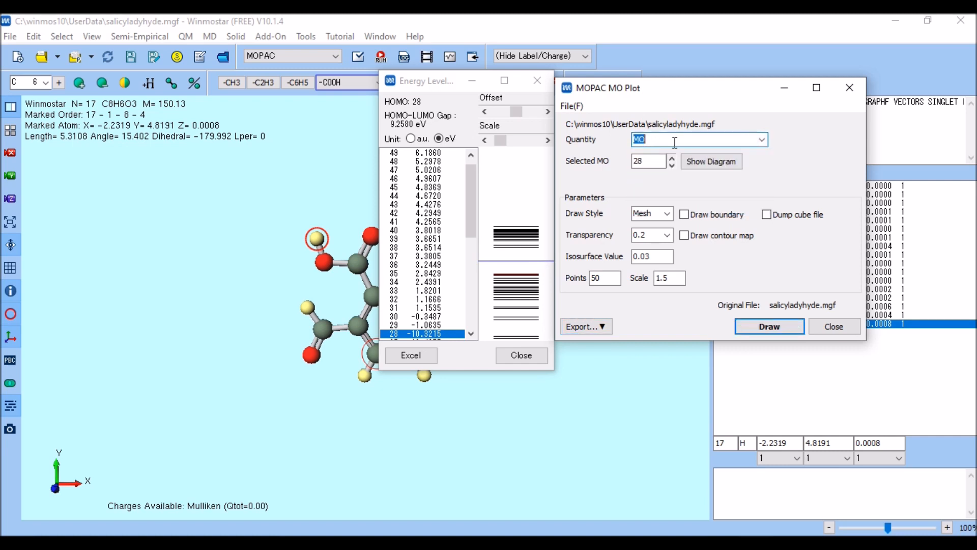
click(763, 140)
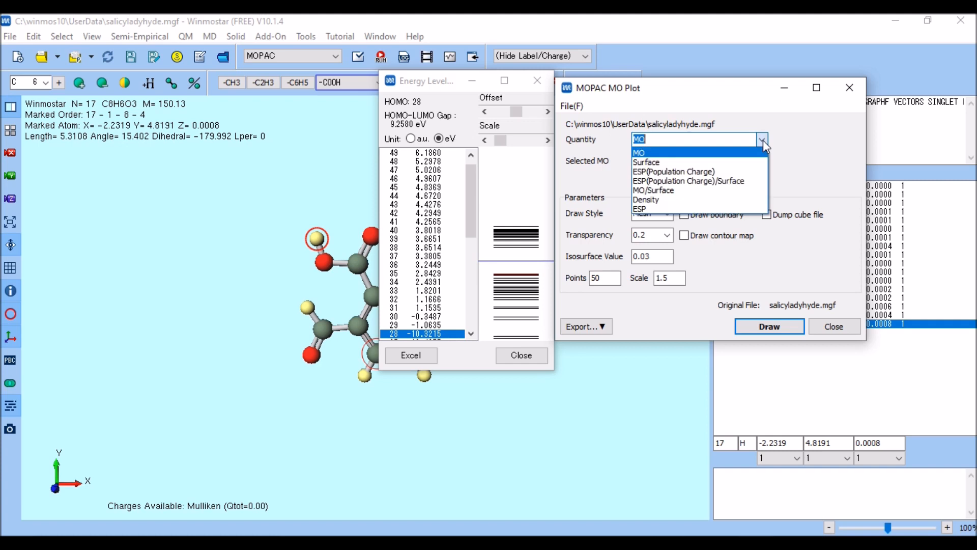
click(668, 163)
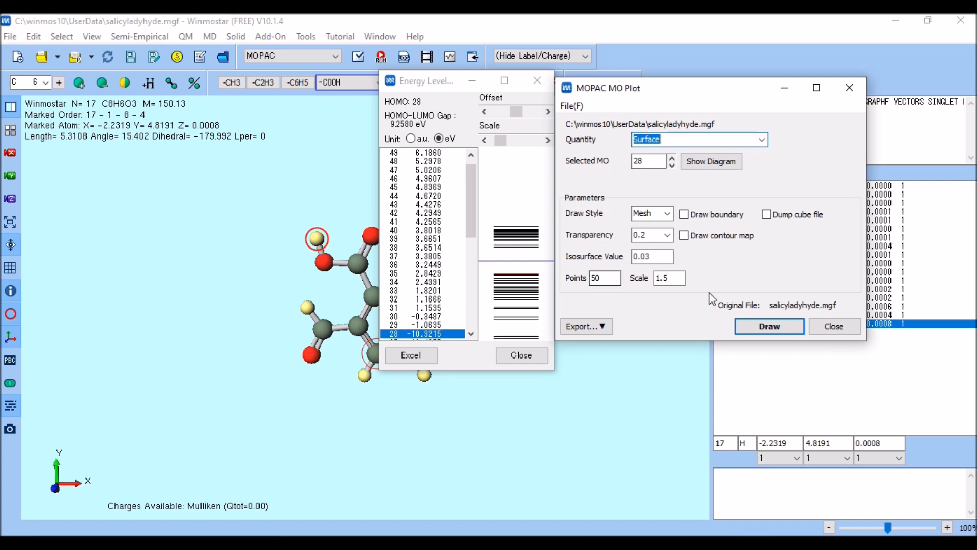
click(762, 139)
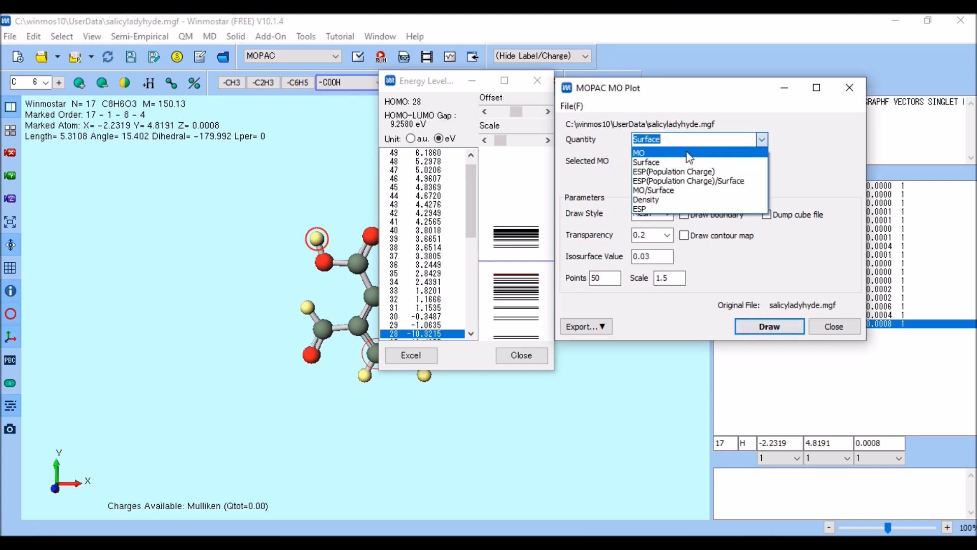
click(688, 162)
click(784, 328)
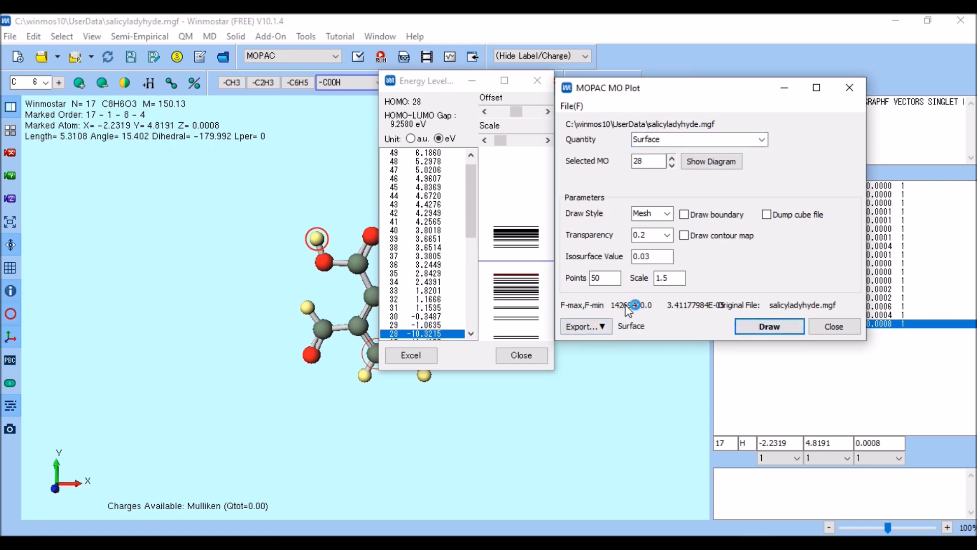
drag(168, 228, 207, 219)
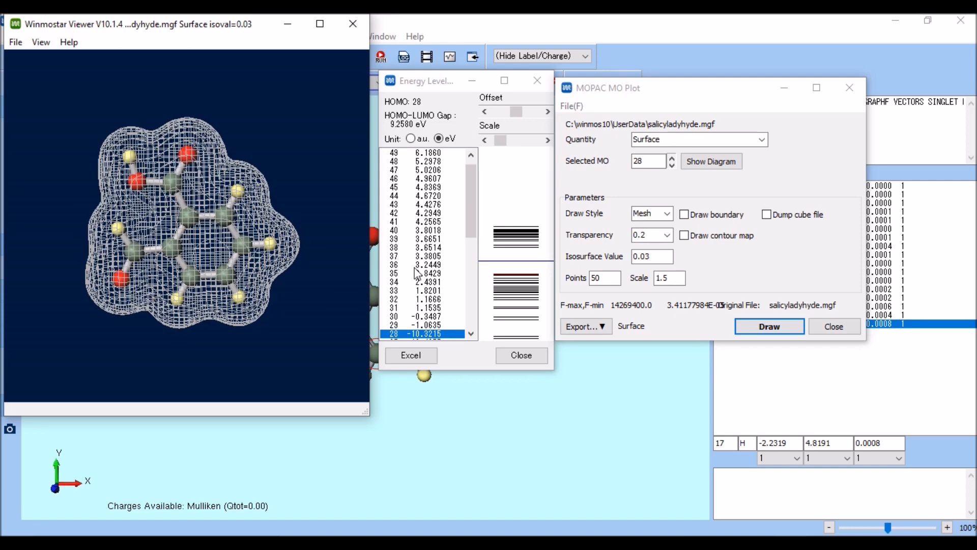
- Switch the plot quantity to ESP(Population Charge) and draw its isosurface
click(762, 140)
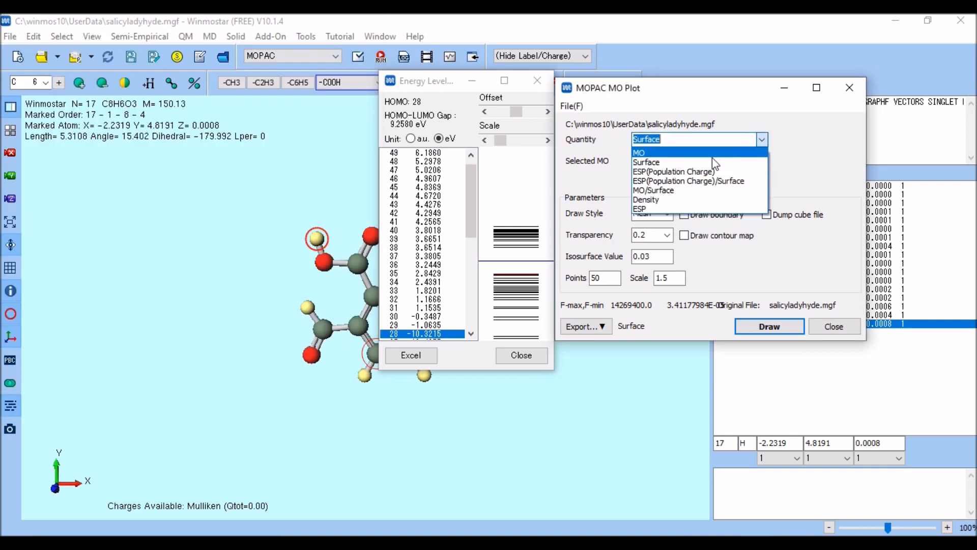
click(674, 171)
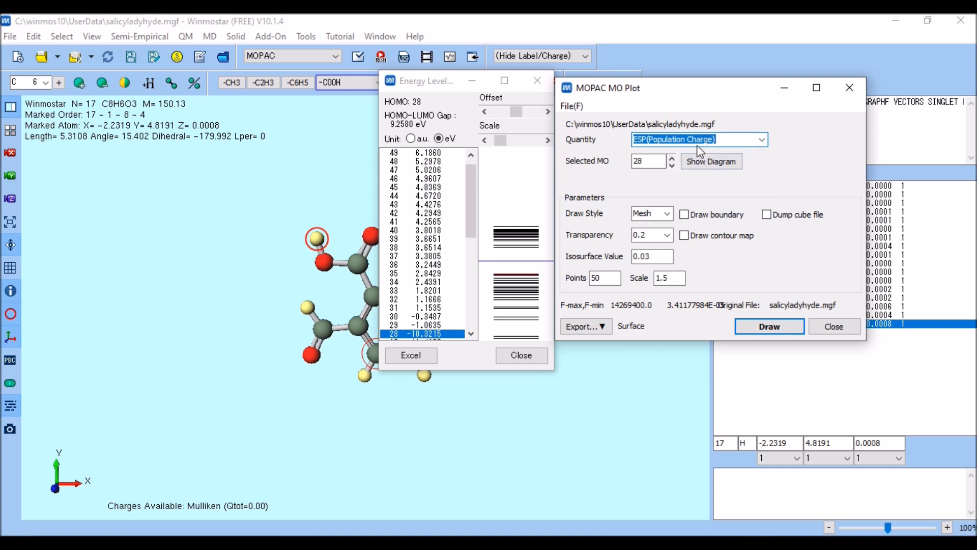
click(758, 322)
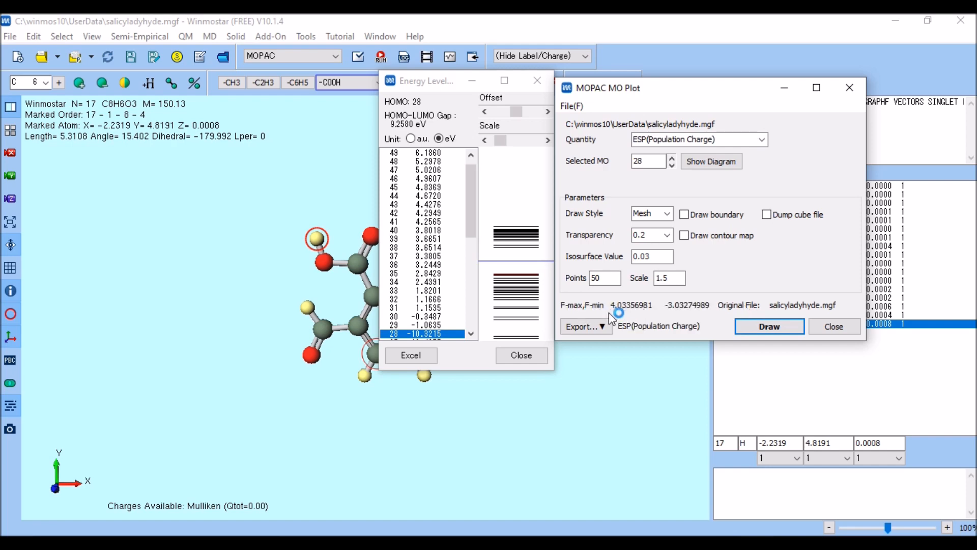
drag(196, 198, 283, 209)
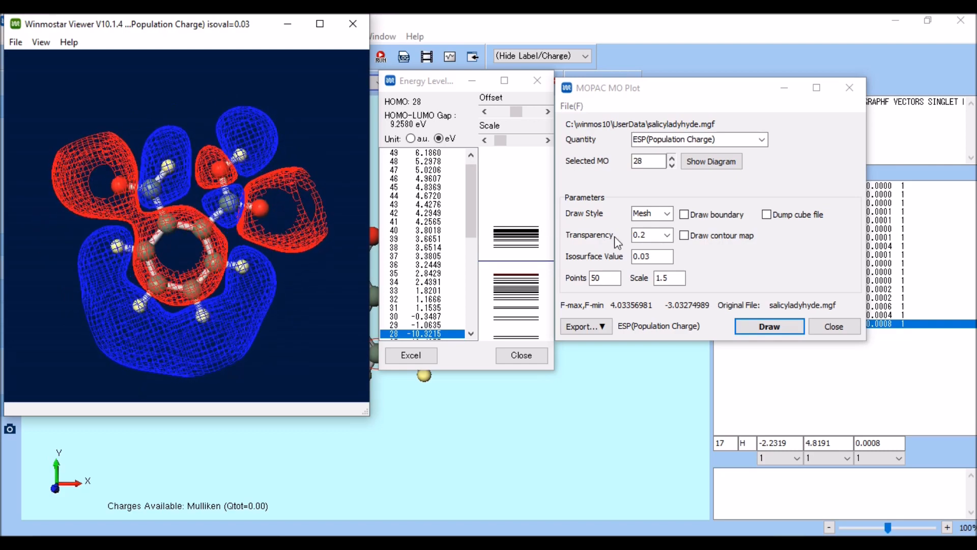
- Generate cube data for the quantity ESP(Population Charge)/Surface and draw the electrostatic potential mapped on the molecular surface
click(694, 140)
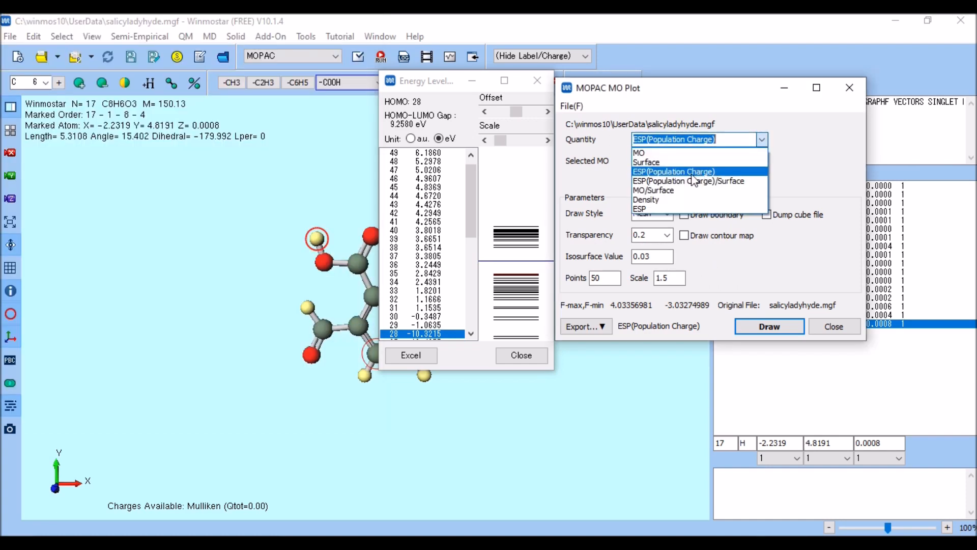
click(730, 182)
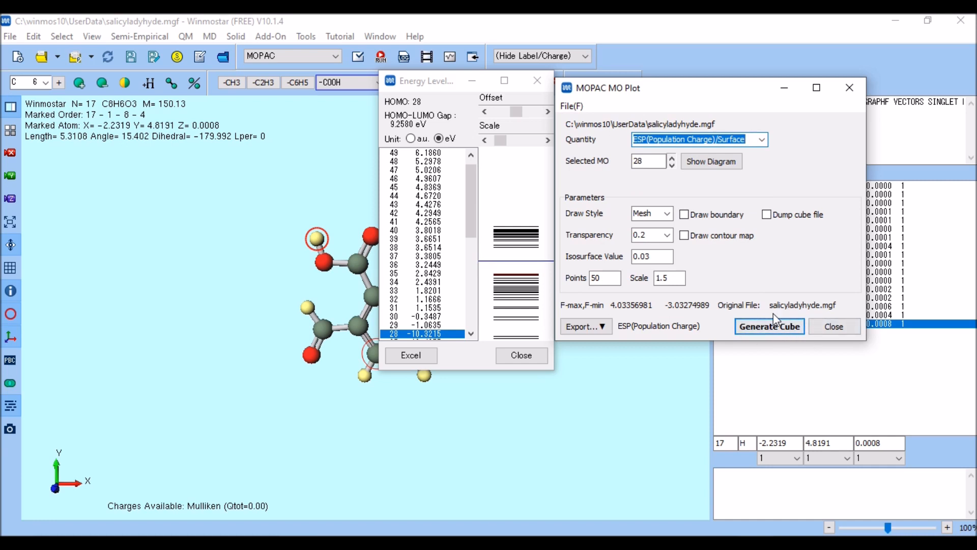
click(770, 328)
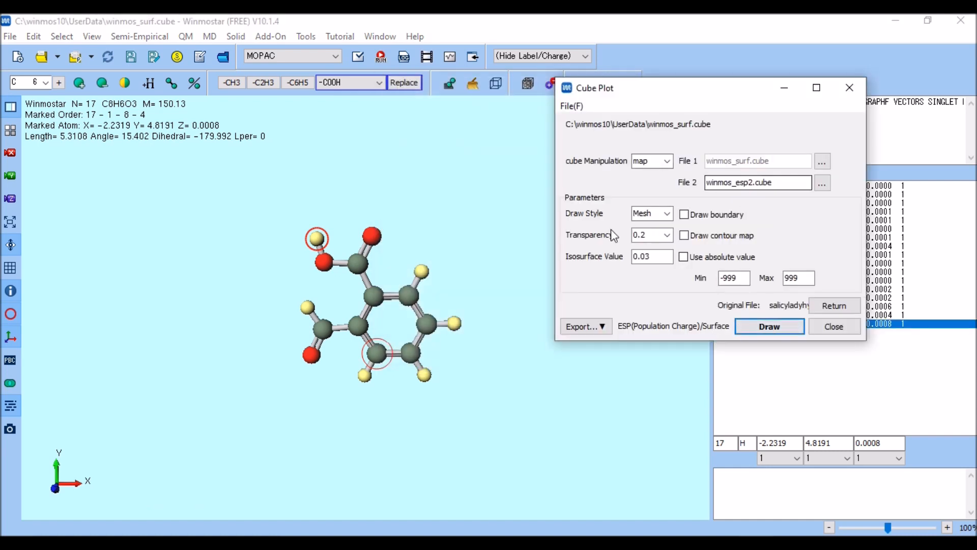
click(768, 330)
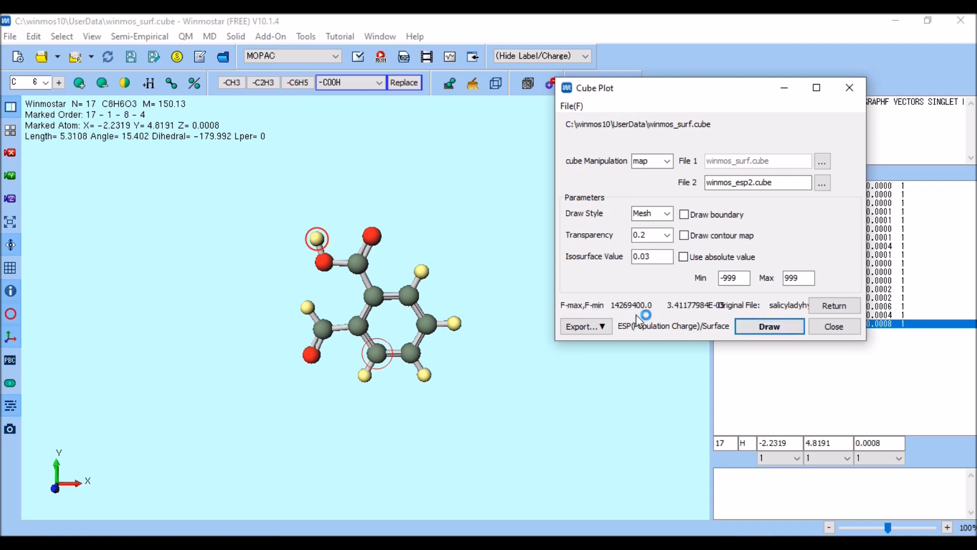
drag(175, 194, 12, 335)
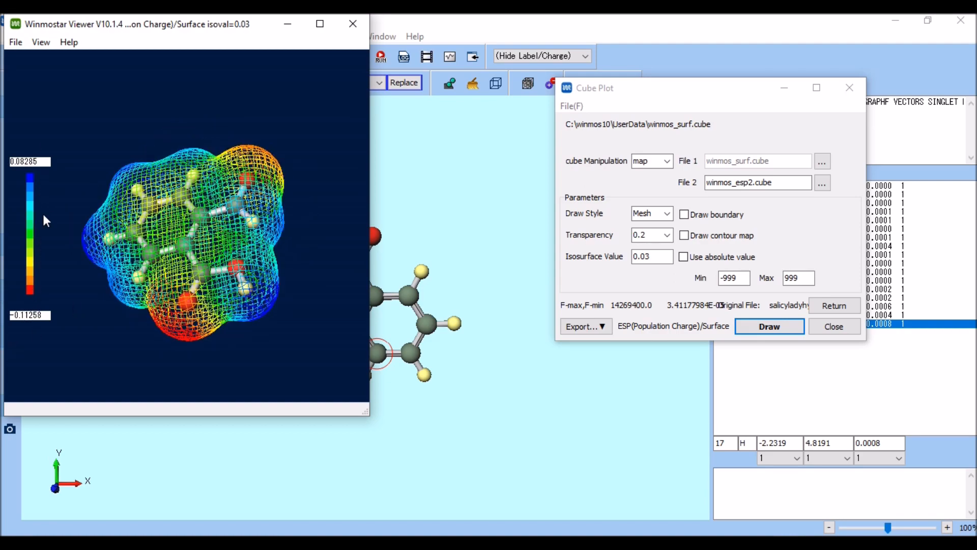
drag(153, 239, 194, 198)
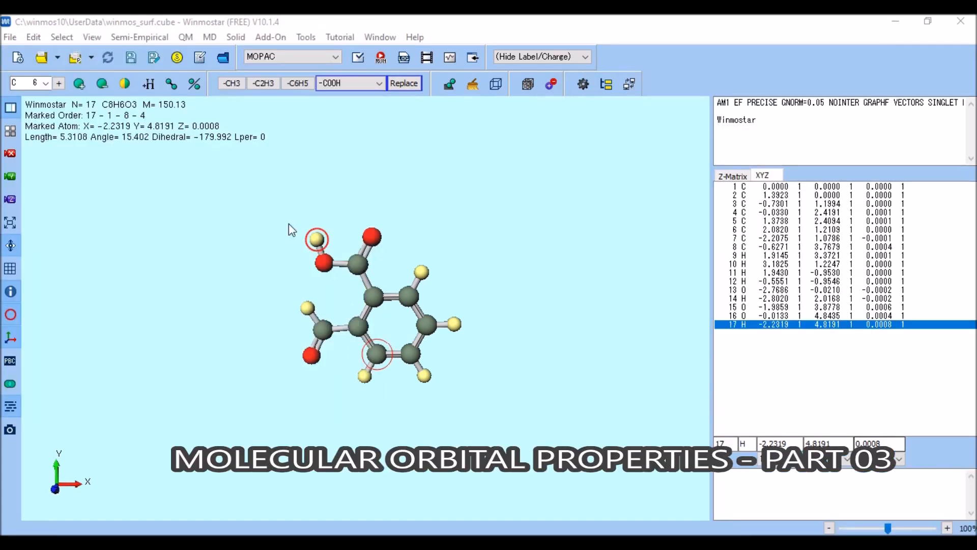
- Reload the MO and density results from salicyladyhyde.mgf
click(472, 58)
click(487, 80)
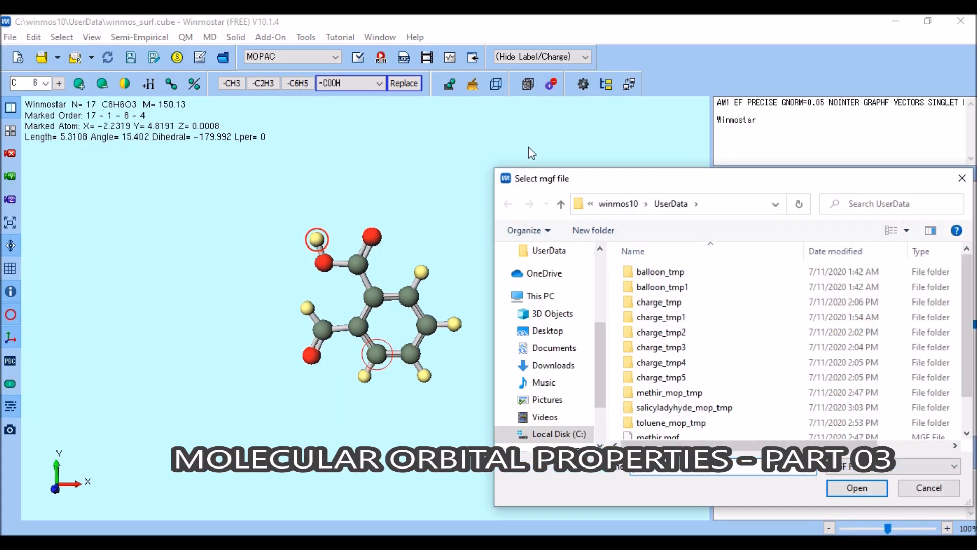
scroll(731, 410, down, 1)
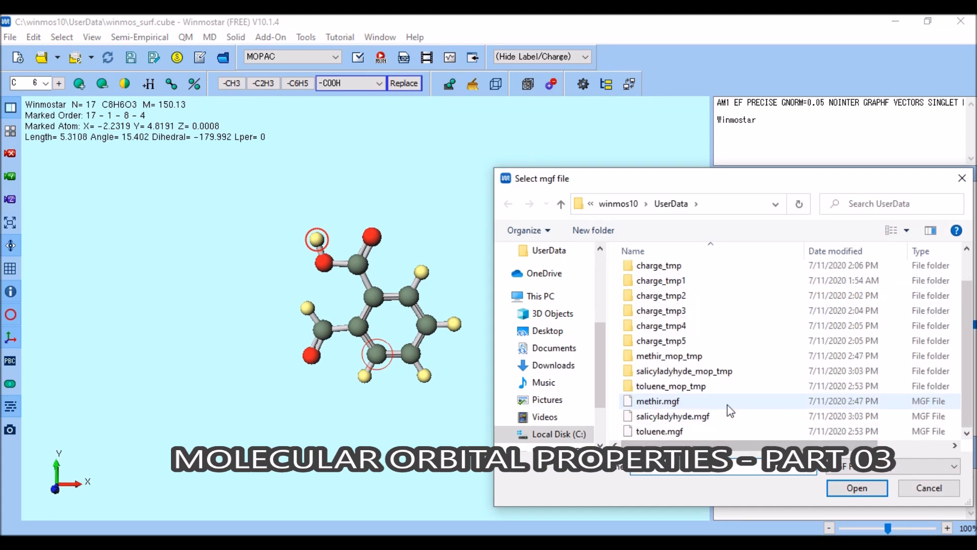
click(693, 415)
click(857, 487)
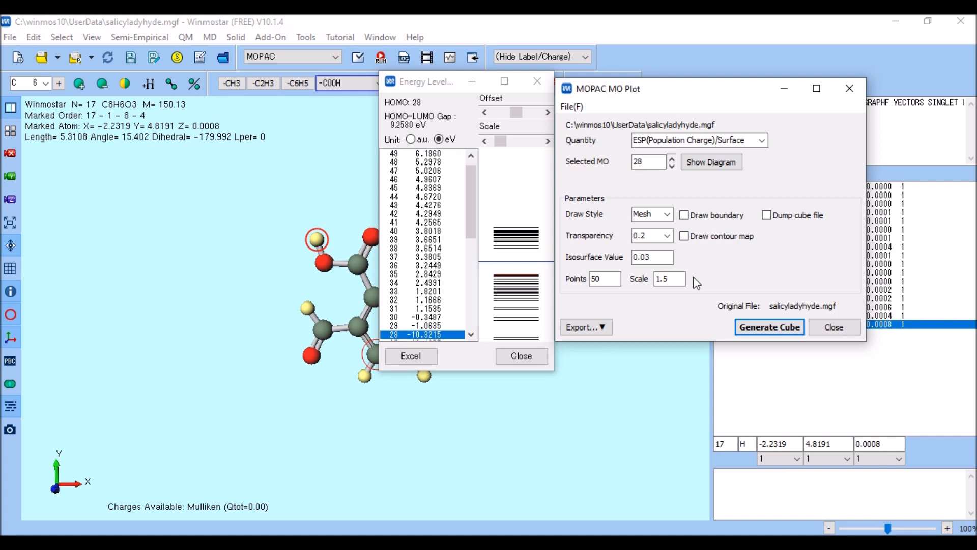
- Choose the quantity MO/Surface, select orbital 42 in the energy list and generate the cube data
click(761, 140)
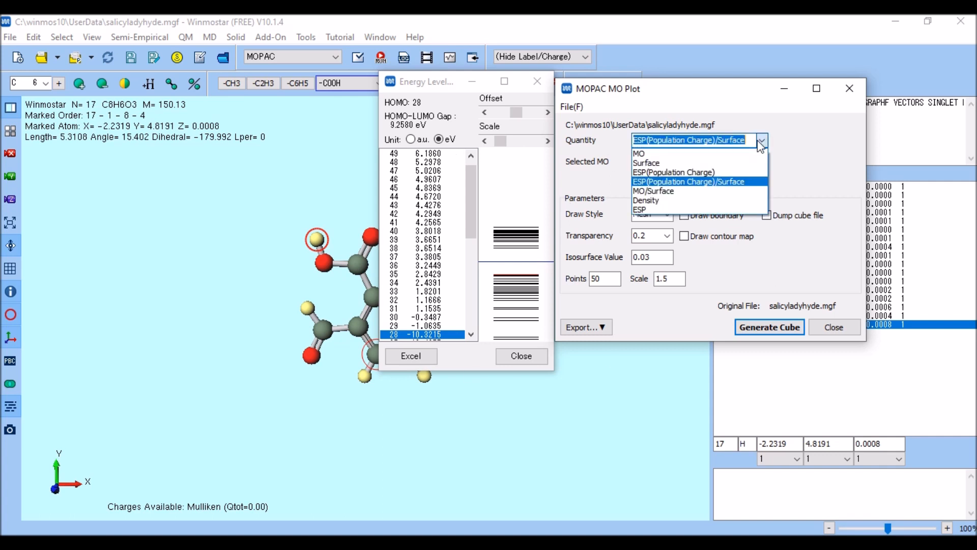
click(672, 191)
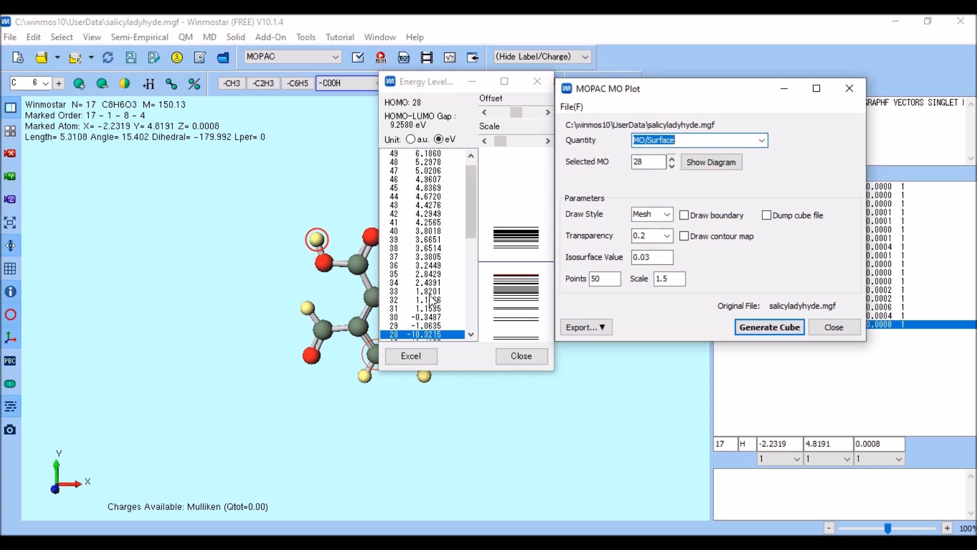
scroll(434, 289, down, 3)
scroll(434, 288, up, 4)
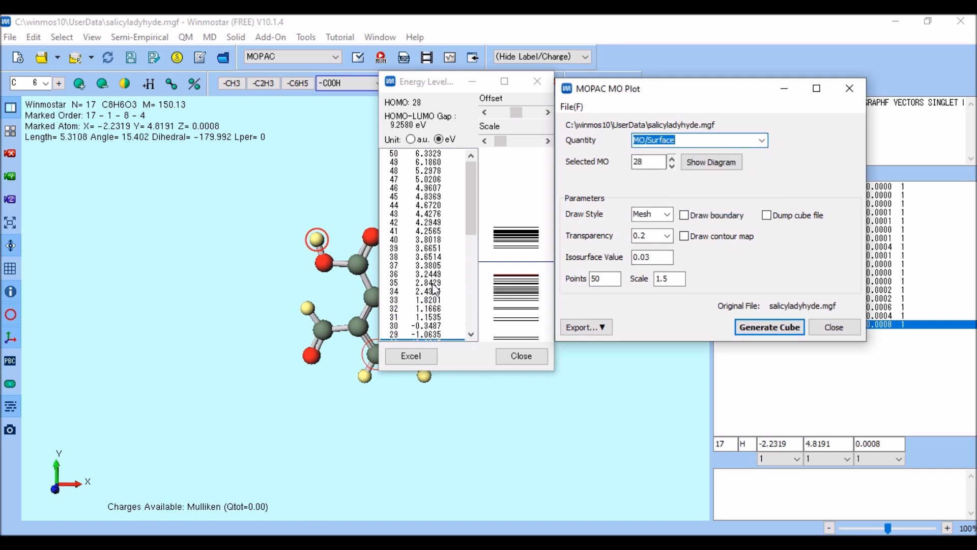
click(421, 223)
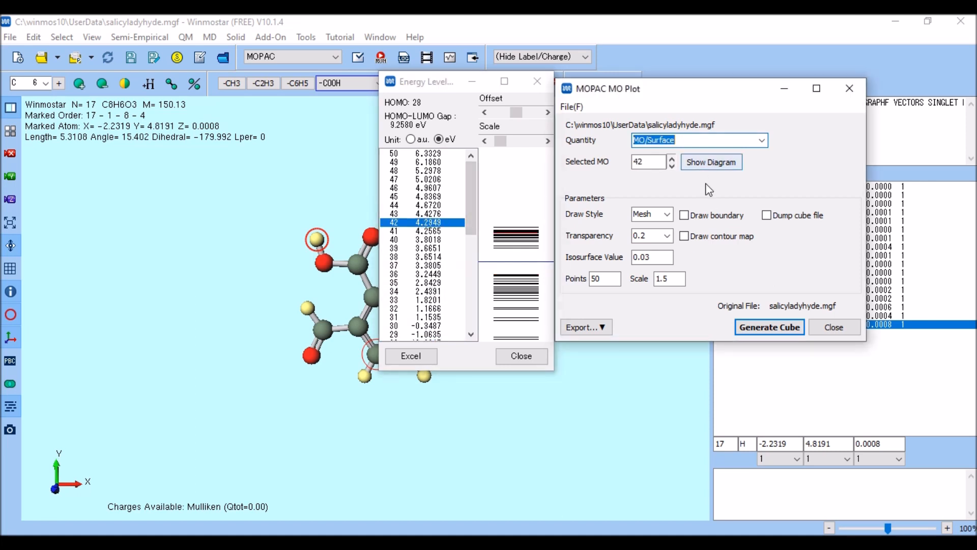
click(778, 328)
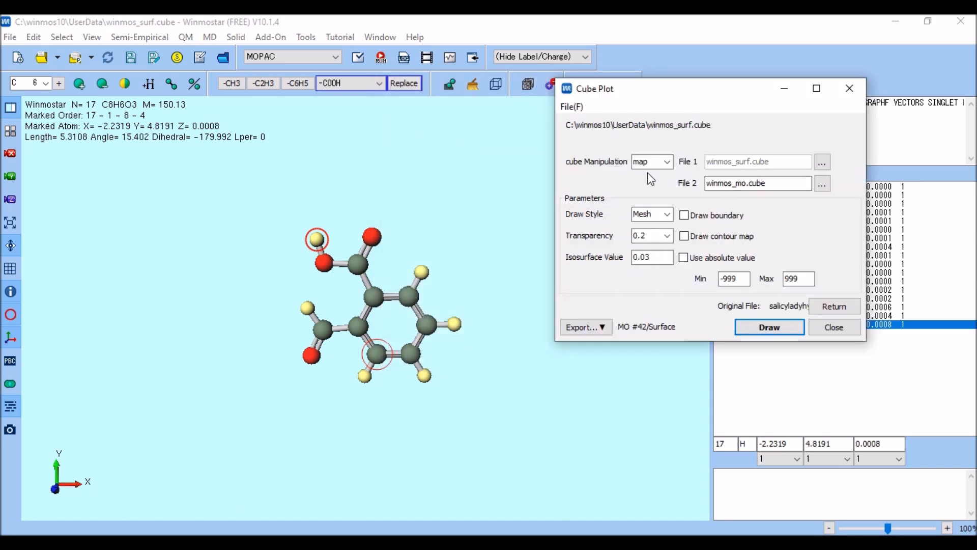
- Use map as the cube manipulation and draw orbital 42 mapped on the molecular surface
click(666, 163)
click(650, 185)
click(777, 330)
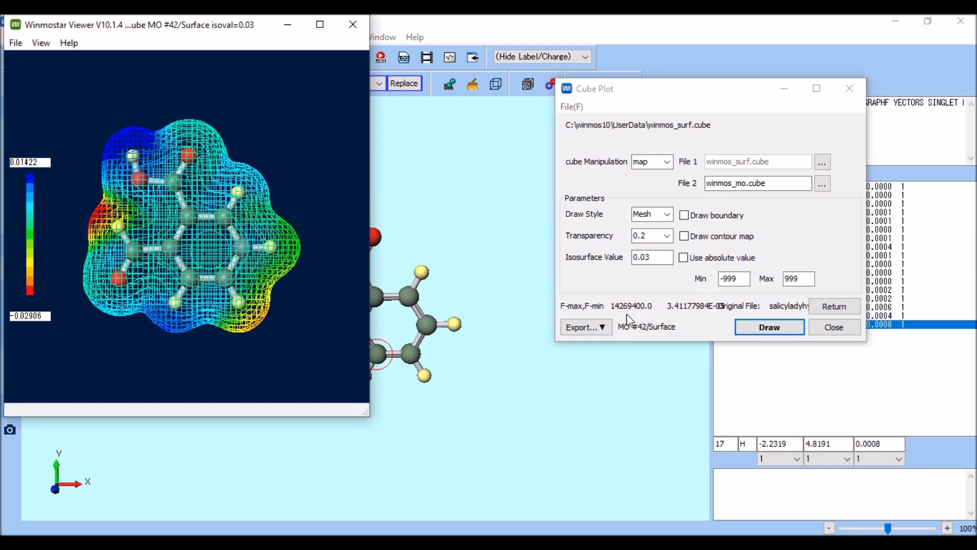
drag(203, 209, 318, 249)
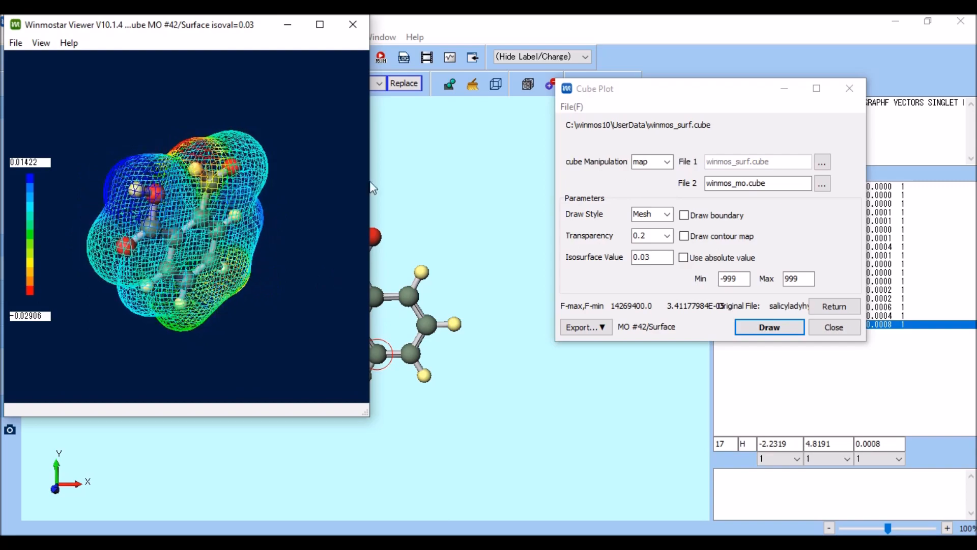